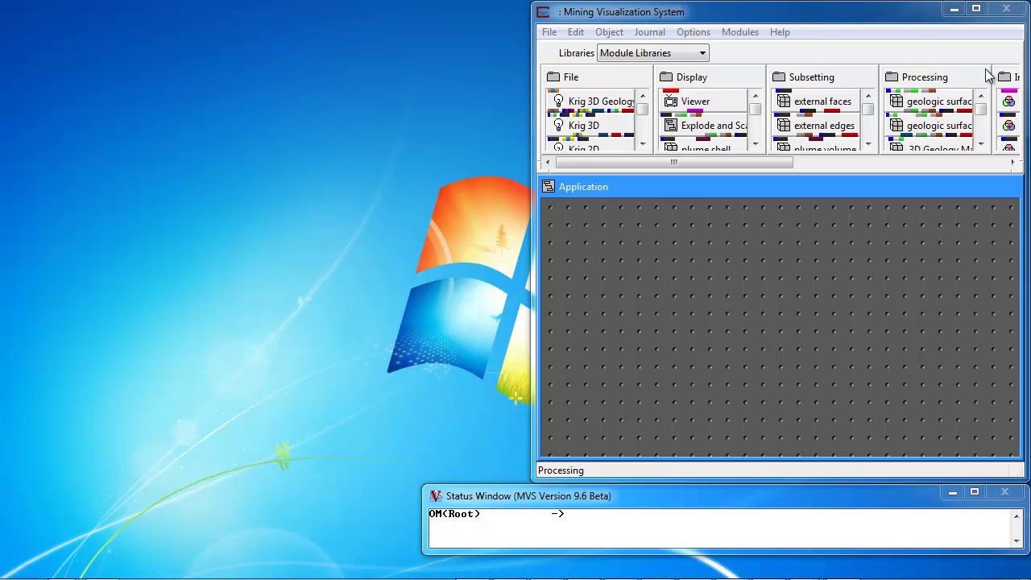
Step: Load Lithology-to-stratigraphy.v from the Free applications folder with File > Load Application
{"action": "left_click", "coordinate": [546, 34]}
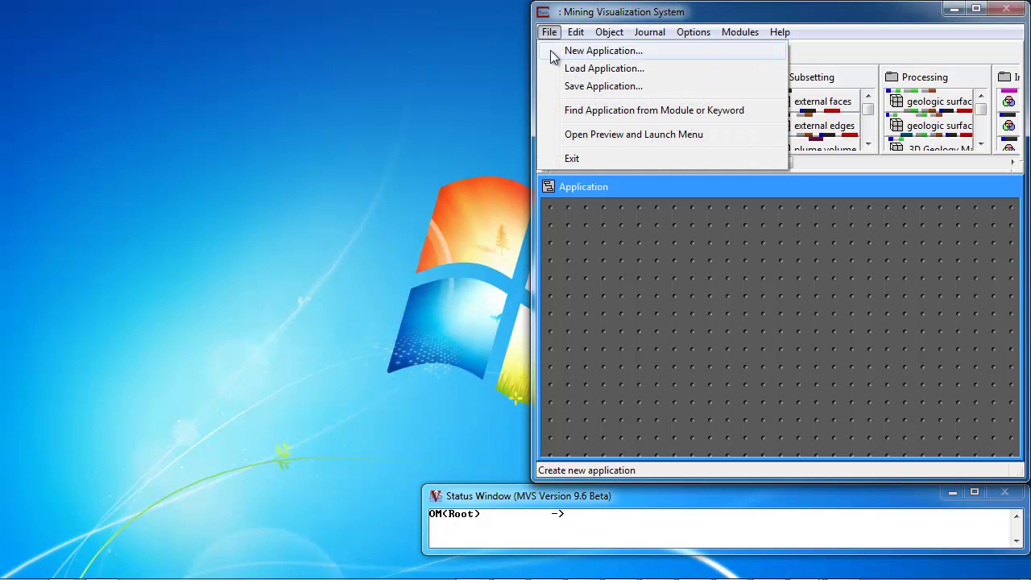
{"action": "left_click", "coordinate": [555, 69]}
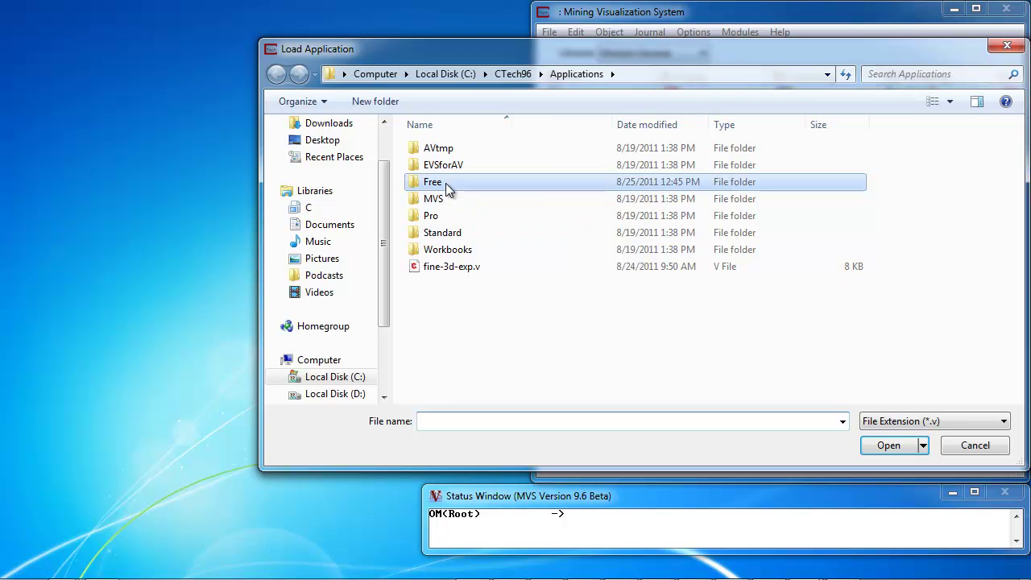
{"action": "double_click", "coordinate": [446, 183]}
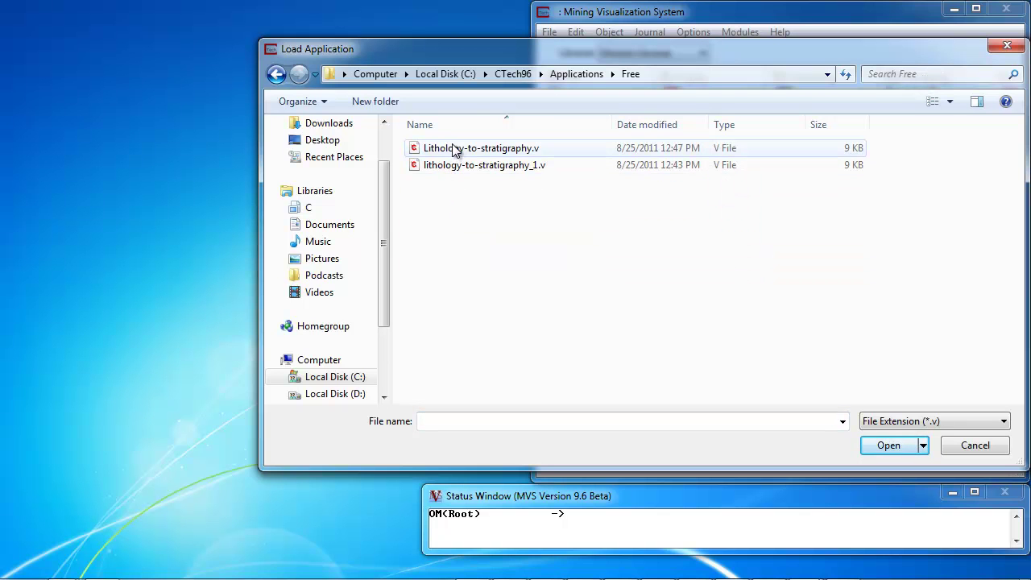
{"action": "double_click", "coordinate": [456, 150]}
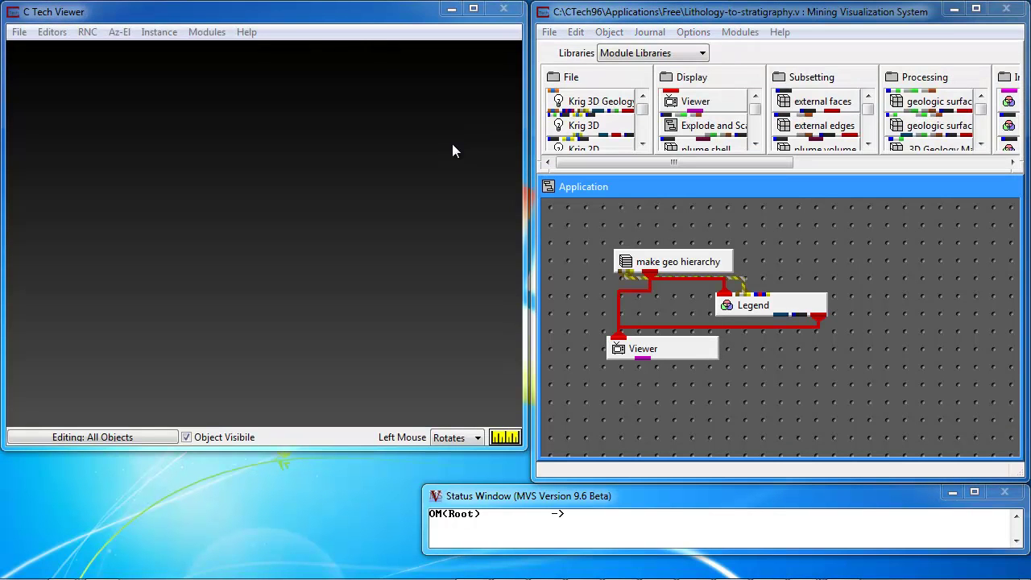
Step: Load dipping_strata_lens.pgf into make geo hierarchy to display its triangulated surface and Material_ID legend
{"action": "double_click", "coordinate": [715, 260]}
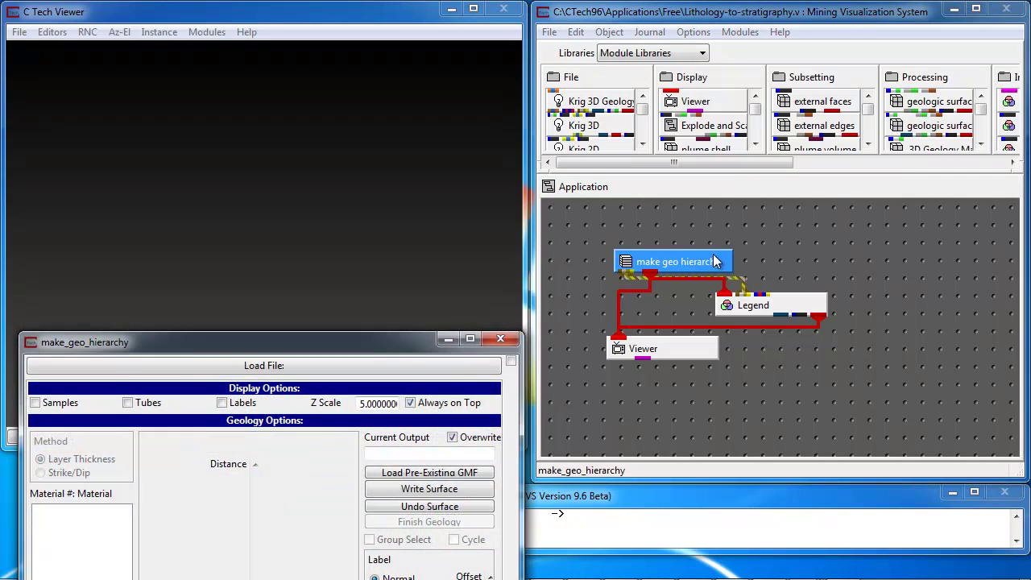
{"action": "left_click", "coordinate": [242, 367]}
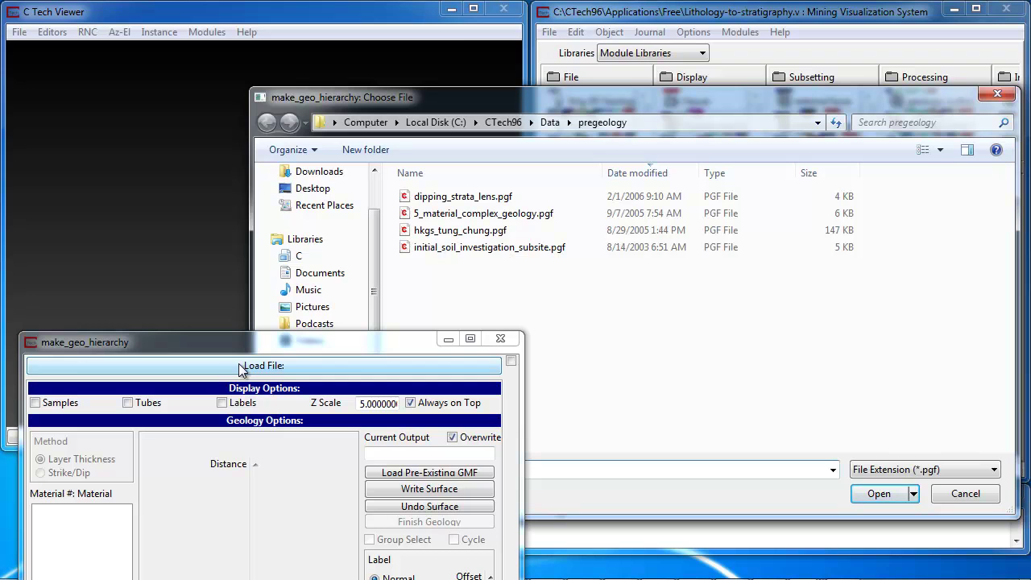
{"action": "left_click", "coordinate": [453, 202]}
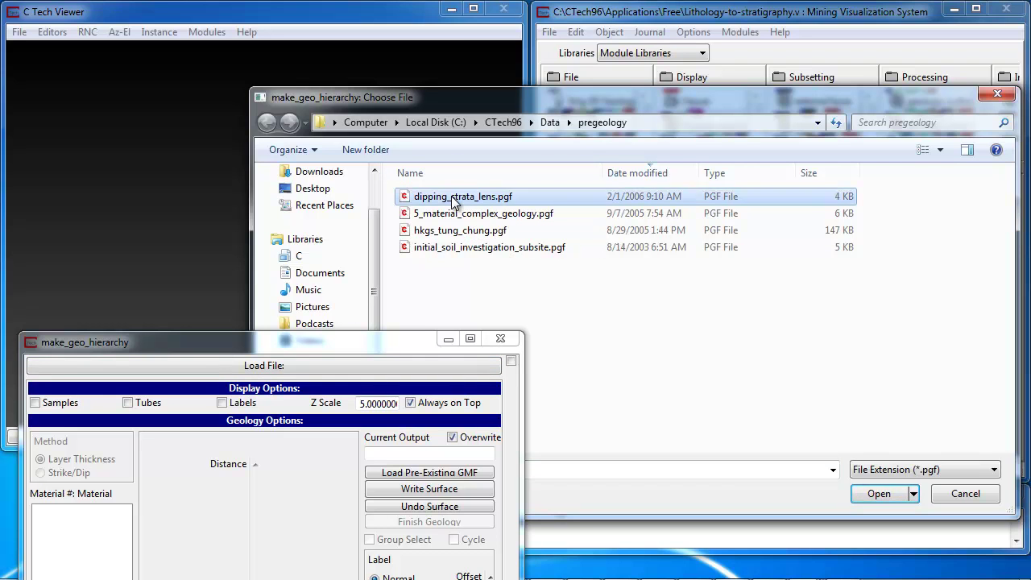
{"action": "left_click", "coordinate": [901, 493]}
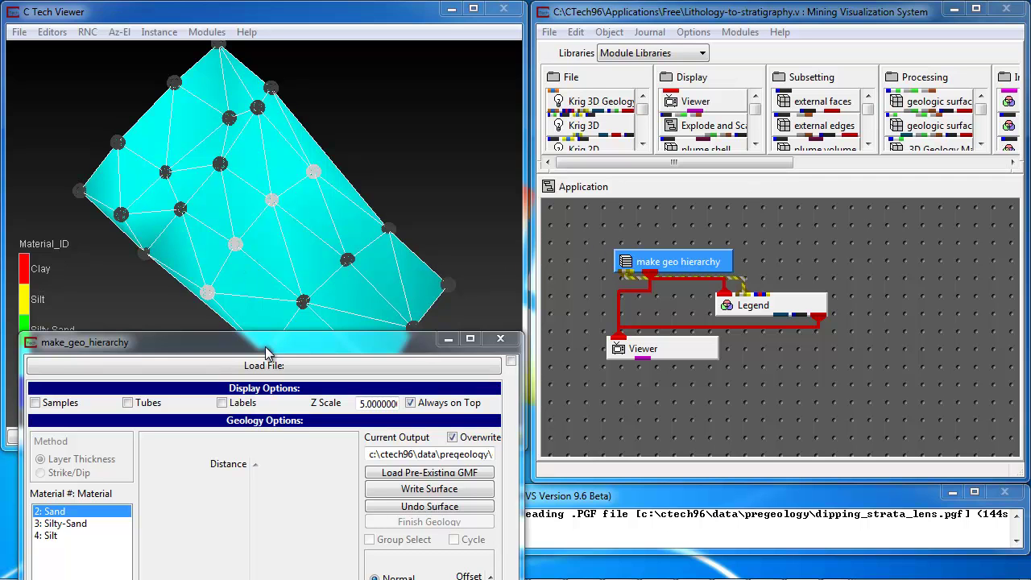
Step: Set make geo hierarchy's Z Scale to 1 and view the boreholes side-on
{"action": "left_click_drag", "start_coordinate": [265, 346], "coordinate": [777, 141]}
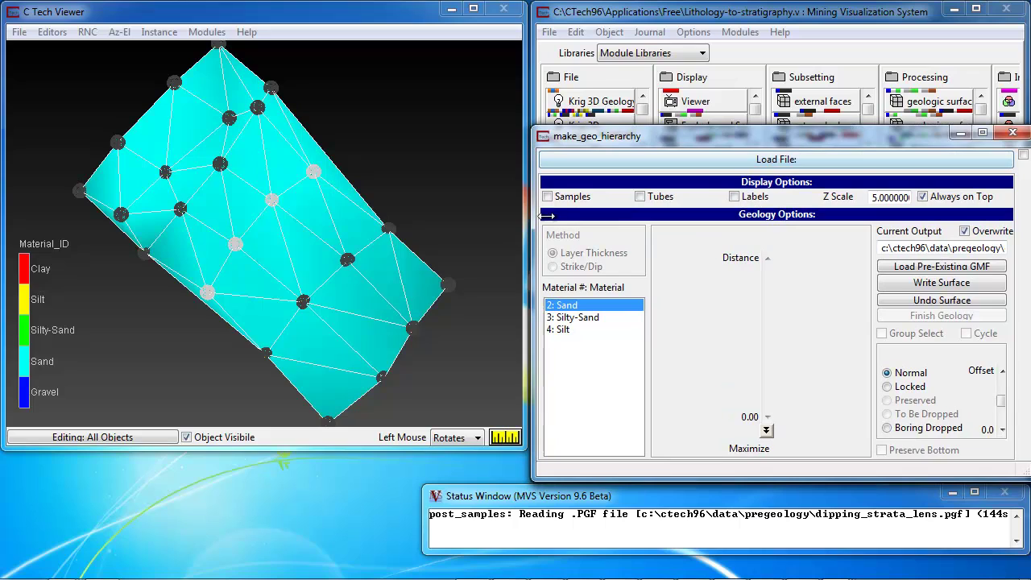
{"action": "left_click_drag", "start_coordinate": [318, 321], "coordinate": [382, 81]}
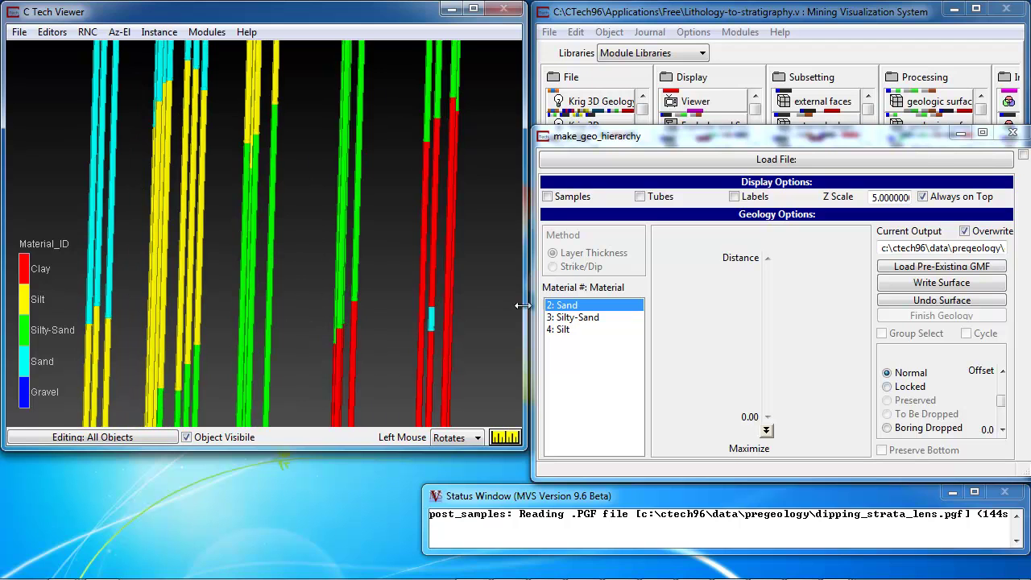
{"action": "left_click", "coordinate": [875, 199]}
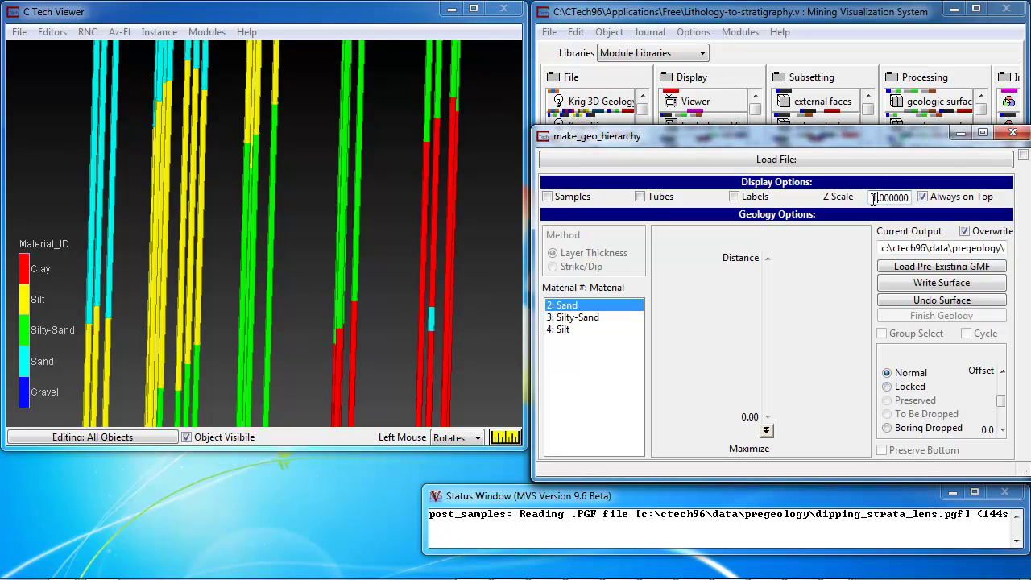
{"action": "key", "text": "Return"}
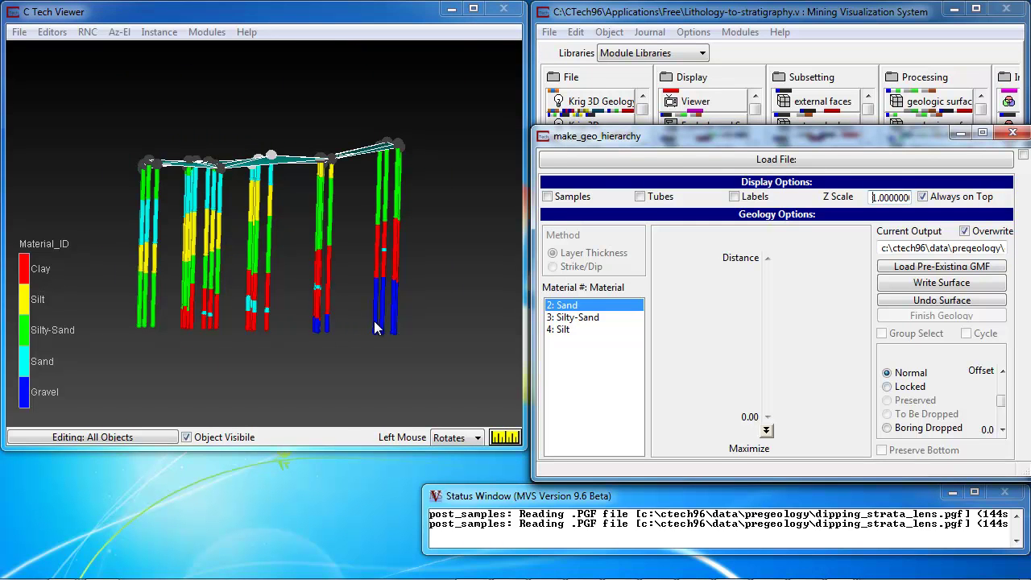
{"action": "left_click_drag", "start_coordinate": [401, 315], "coordinate": [253, 316]}
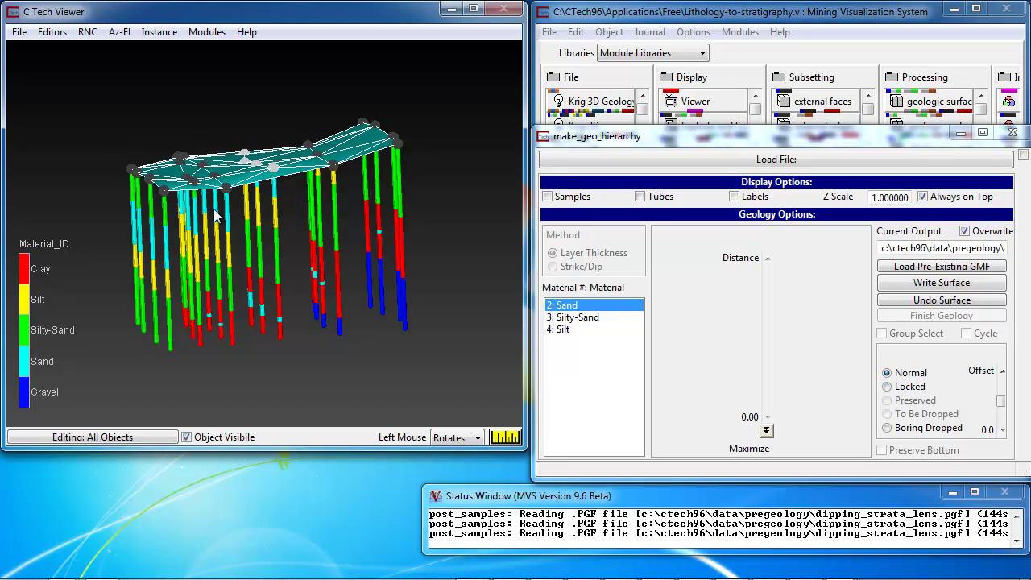
{"action": "left_click_drag", "start_coordinate": [278, 186], "coordinate": [292, 155]}
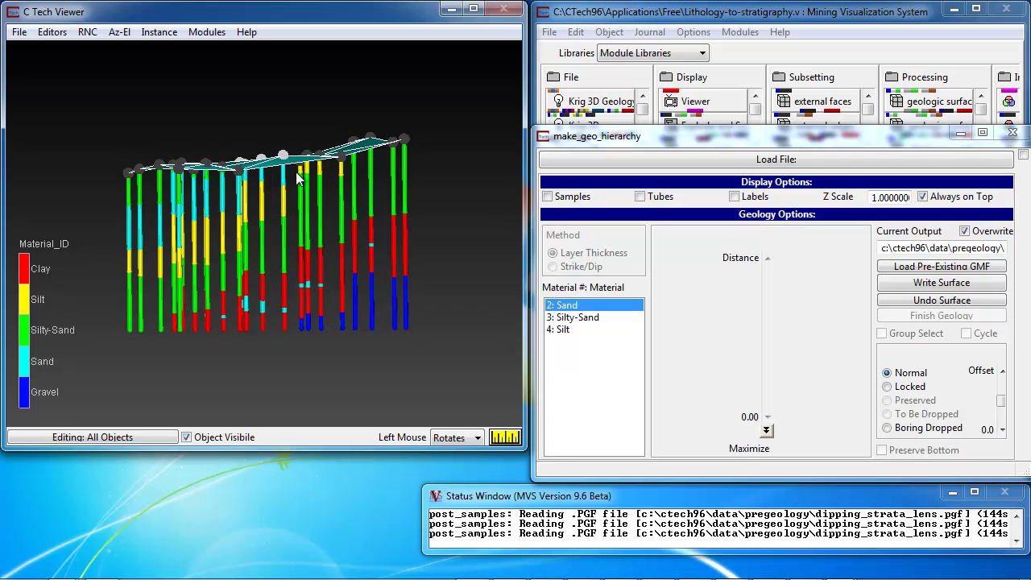
{"action": "left_click_drag", "start_coordinate": [246, 232], "coordinate": [203, 231]}
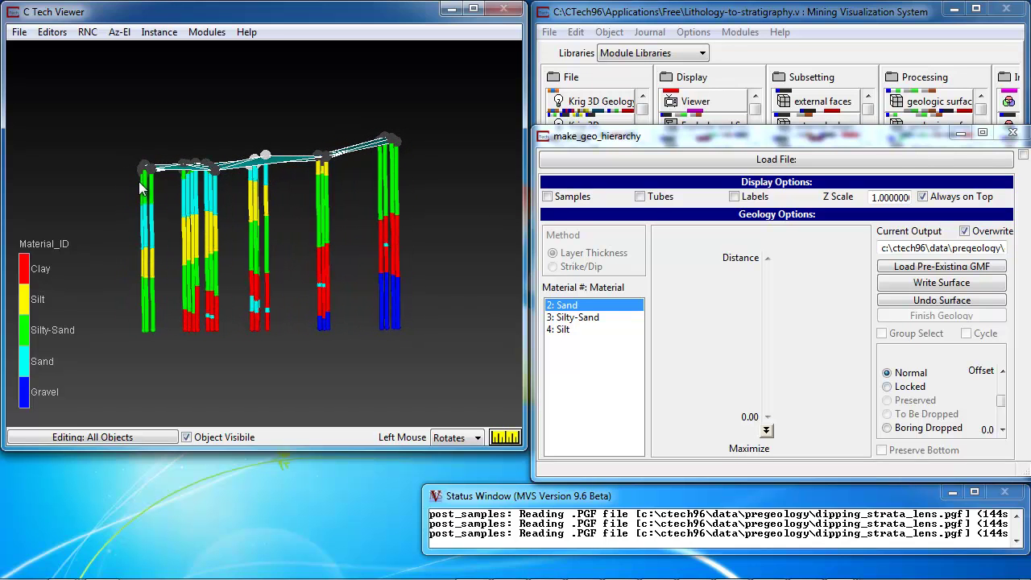
{"action": "left_click_drag", "start_coordinate": [214, 192], "coordinate": [148, 198]}
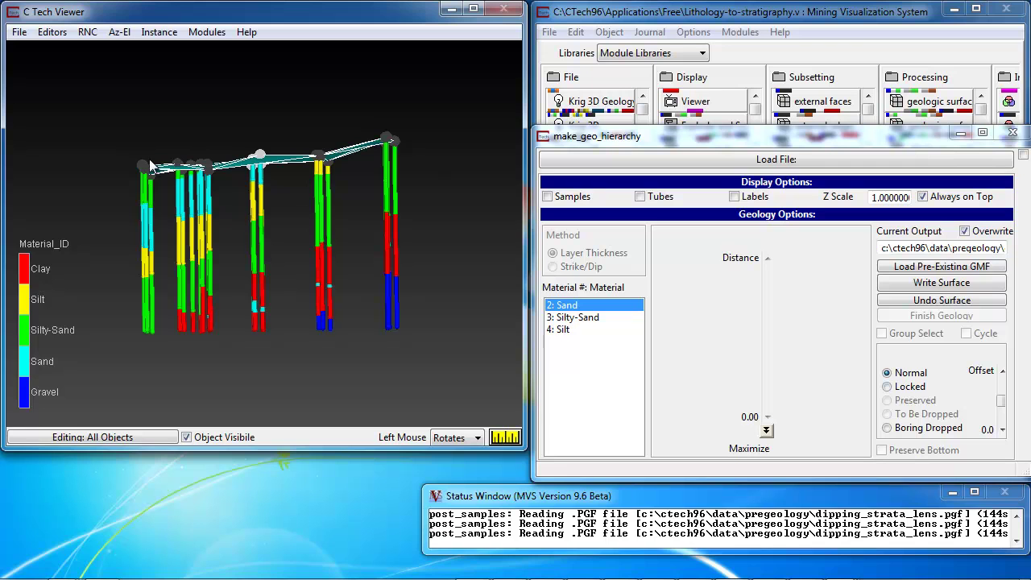
Step: Choose 3: Silty-Sand, then write the Silty-Sand and Sand surfaces to dipping_strata_lens_pgf.gmf
{"action": "left_click", "coordinate": [570, 317]}
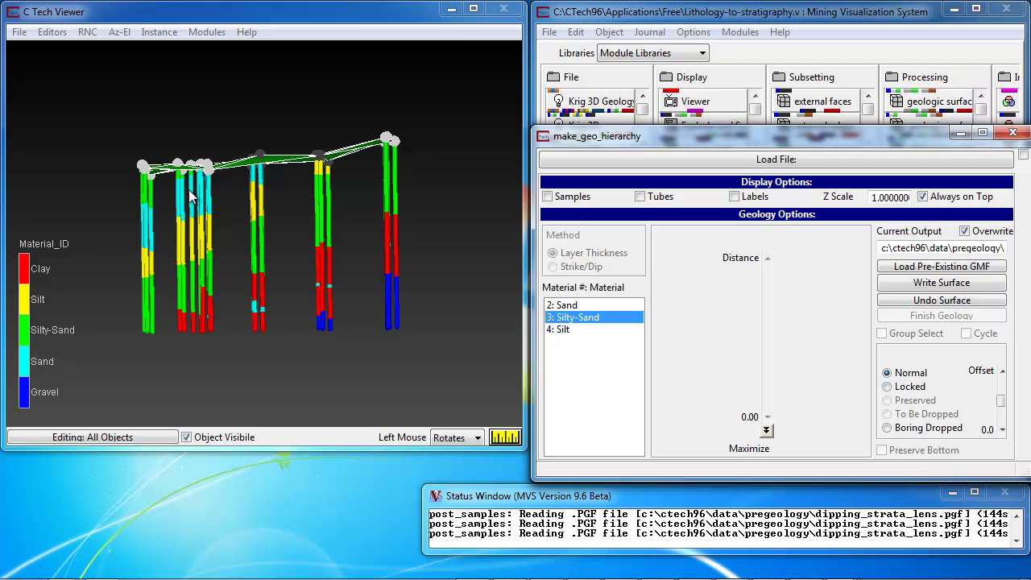
{"action": "left_click", "coordinate": [923, 283]}
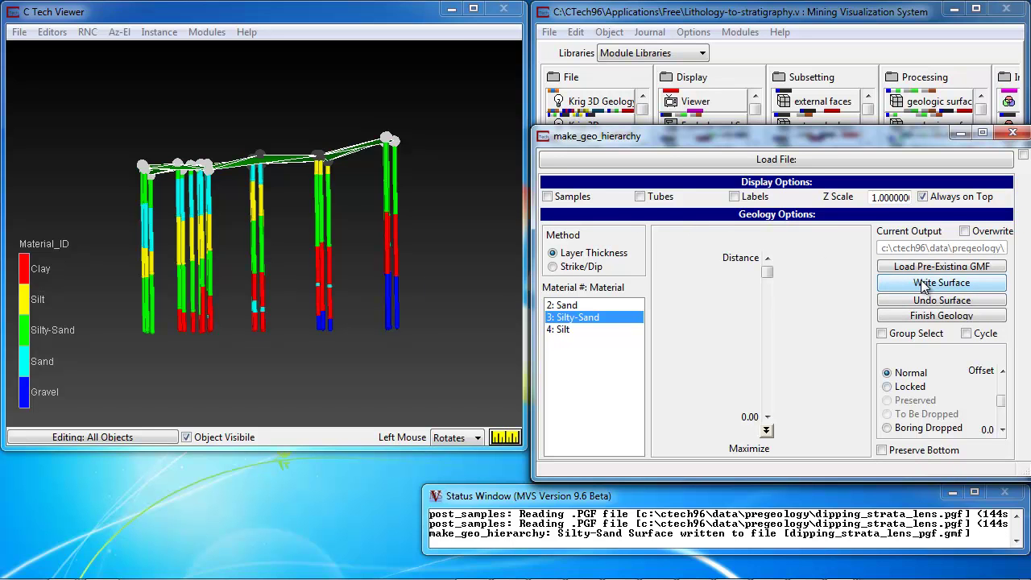
{"action": "left_click", "coordinate": [923, 284]}
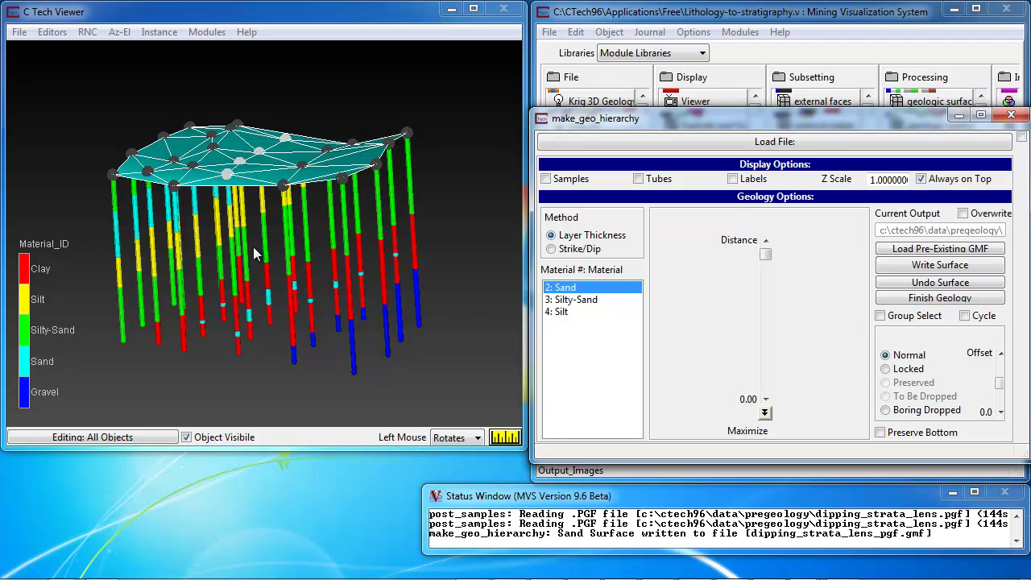
Step: Use the Strike/Dip method with strike 43.2, dip 21, dipping toward S/W
{"action": "left_click", "coordinate": [578, 255]}
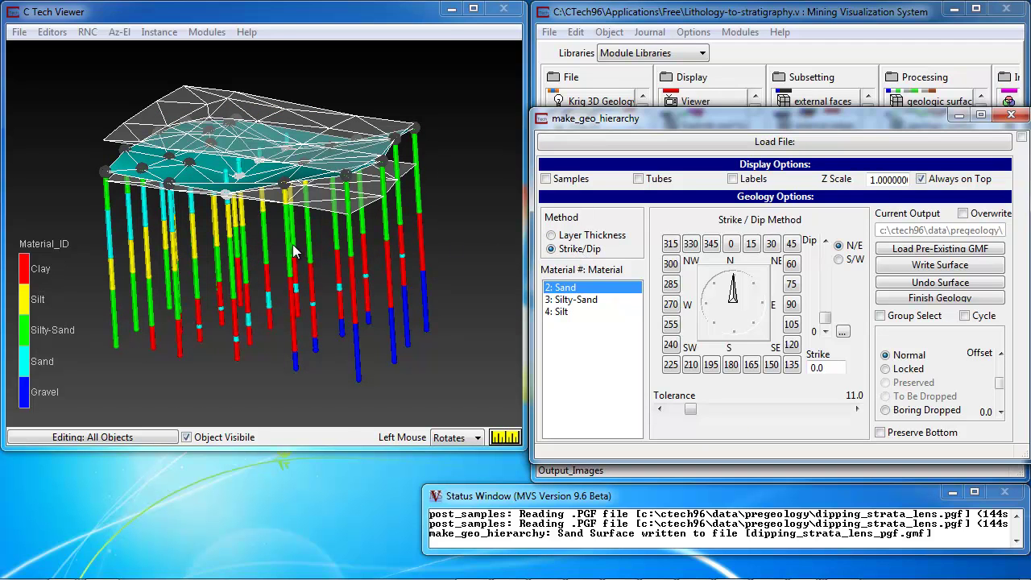
{"action": "left_click_drag", "start_coordinate": [292, 244], "coordinate": [363, 182]}
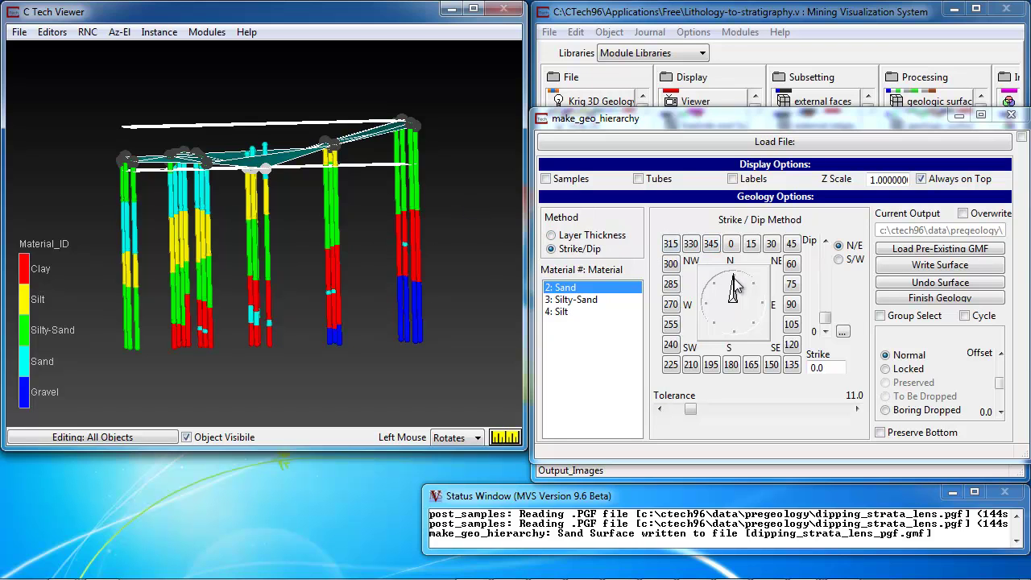
{"action": "left_click_drag", "start_coordinate": [743, 286], "coordinate": [751, 297]}
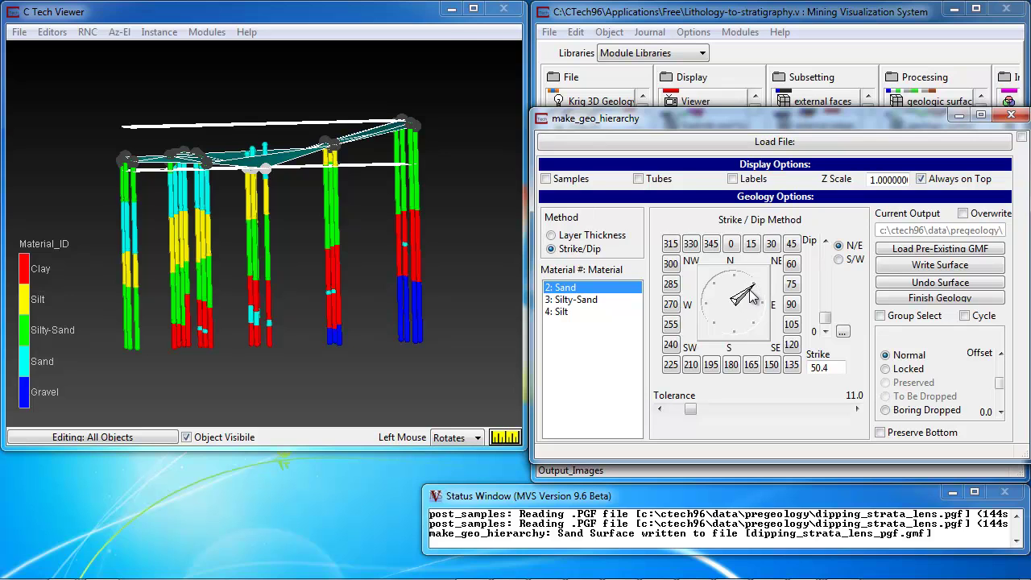
{"action": "left_click_drag", "start_coordinate": [749, 293], "coordinate": [749, 289]}
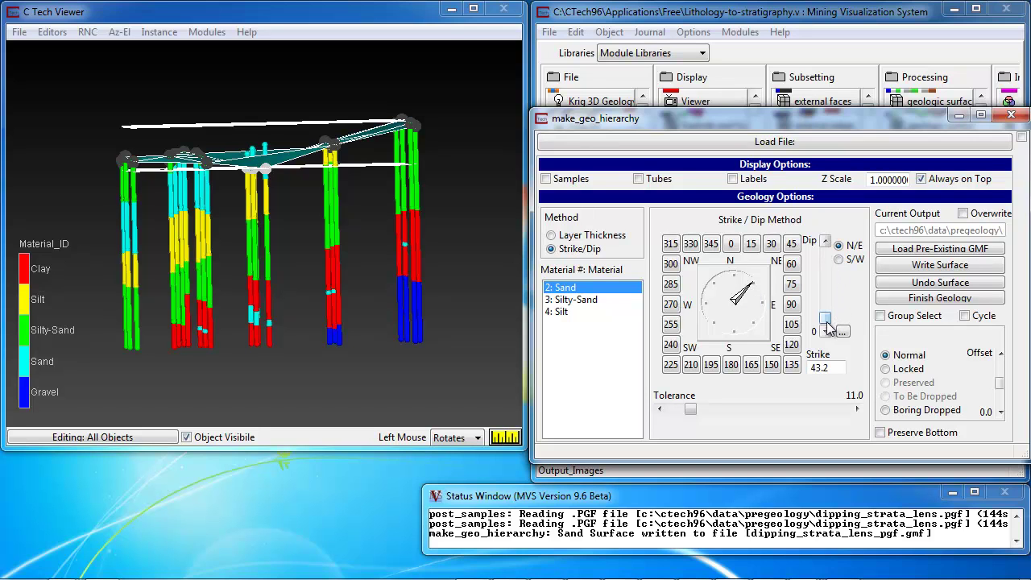
{"action": "left_click_drag", "start_coordinate": [828, 326], "coordinate": [830, 308]}
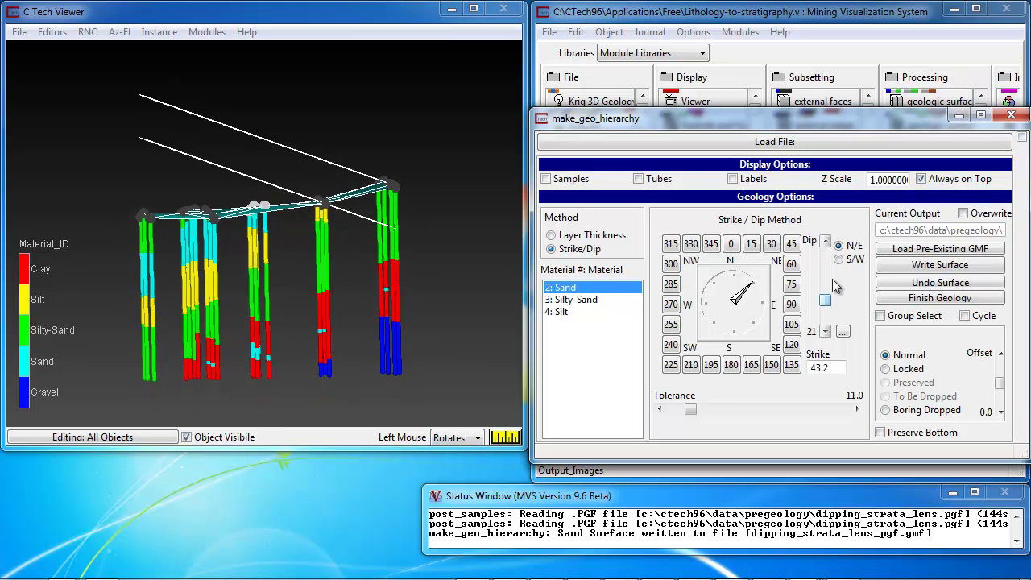
{"action": "left_click", "coordinate": [840, 259]}
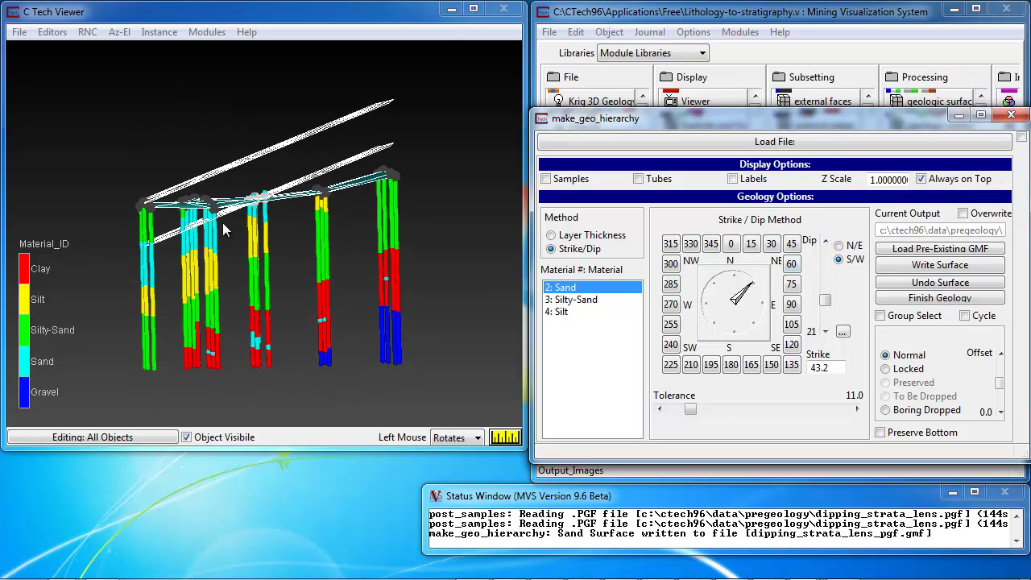
{"action": "left_click_drag", "start_coordinate": [223, 224], "coordinate": [269, 293]}
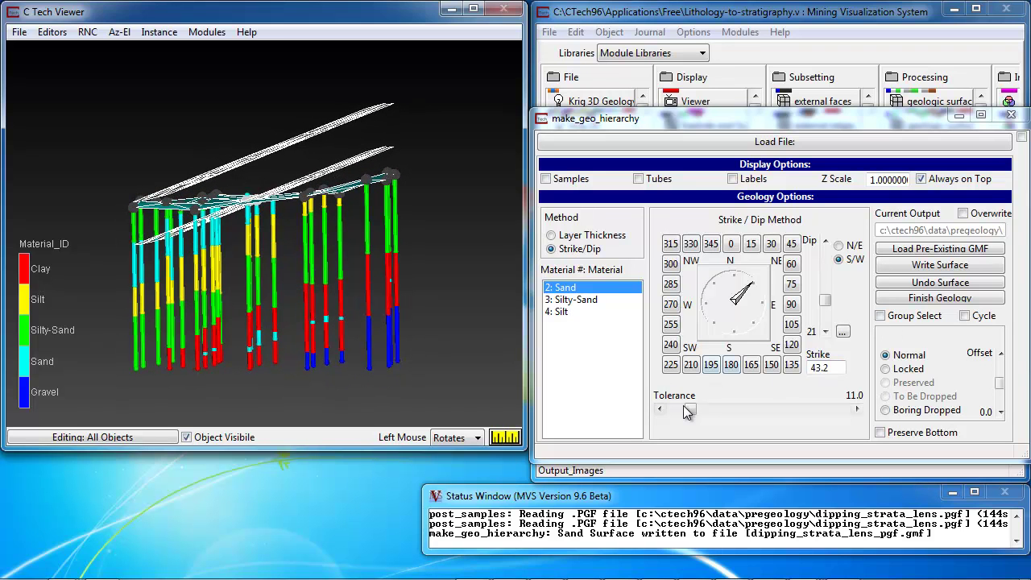
Step: Widen the Sand plane's tolerance to 40.8 and adjust its dip to 26 at strike 43.2
{"action": "left_click_drag", "start_coordinate": [687, 412], "coordinate": [732, 414]}
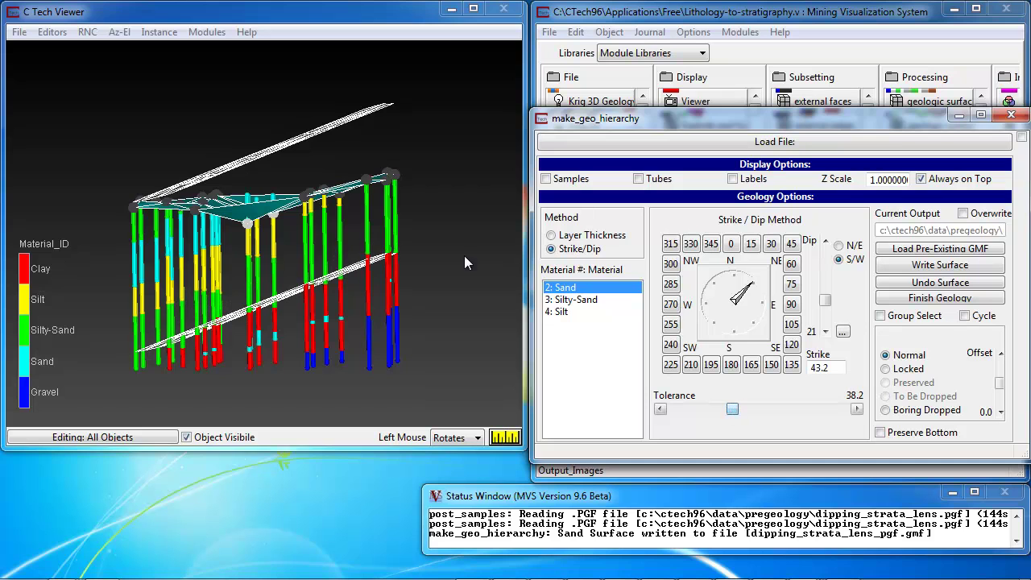
{"action": "left_click_drag", "start_coordinate": [286, 242], "coordinate": [333, 259]}
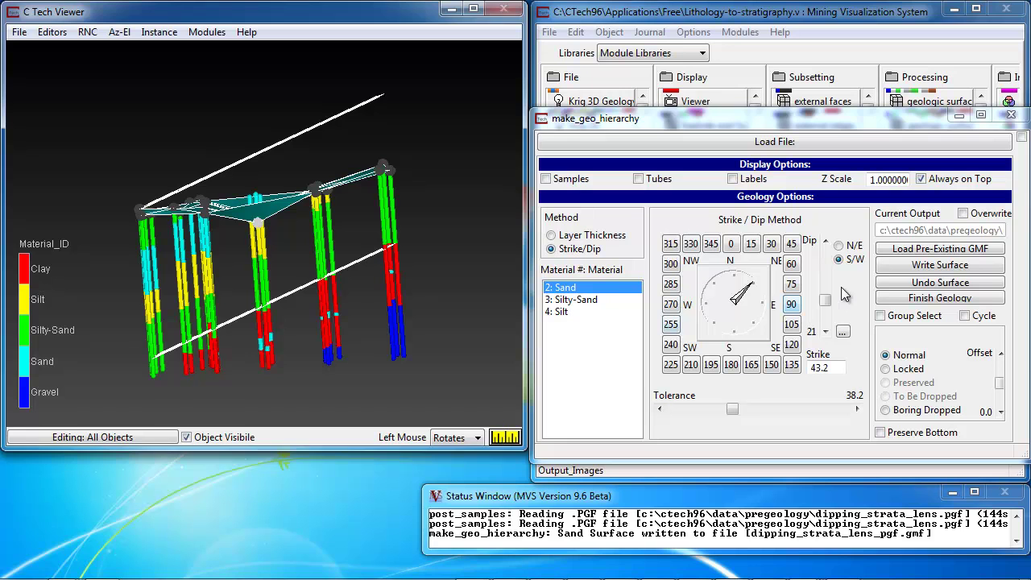
{"action": "left_click_drag", "start_coordinate": [823, 300], "coordinate": [823, 299]}
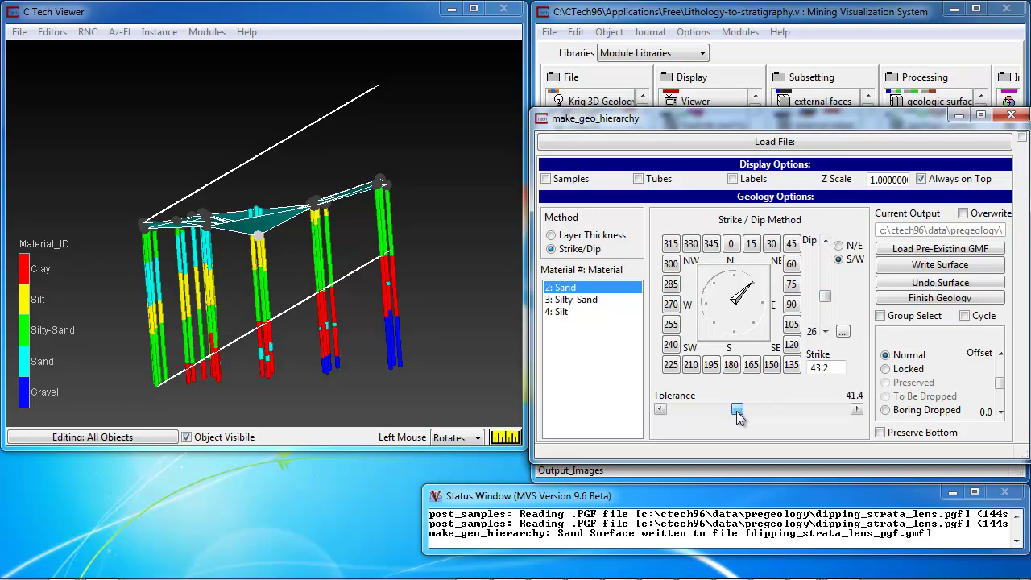
{"action": "left_click_drag", "start_coordinate": [737, 411], "coordinate": [737, 410]}
{"action": "left_click_drag", "start_coordinate": [257, 225], "coordinate": [158, 280]}
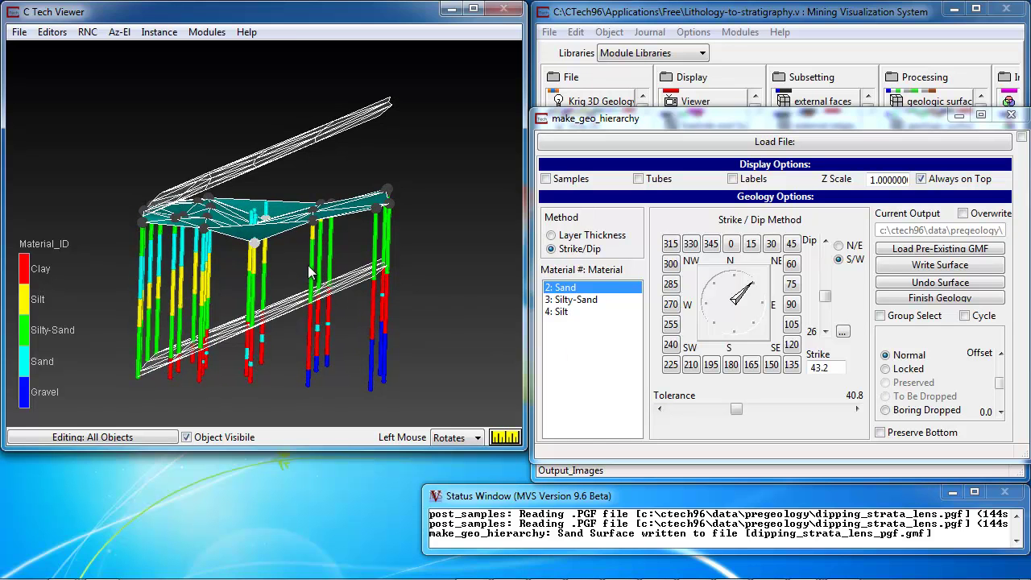
{"action": "left_click_drag", "start_coordinate": [300, 233], "coordinate": [298, 276]}
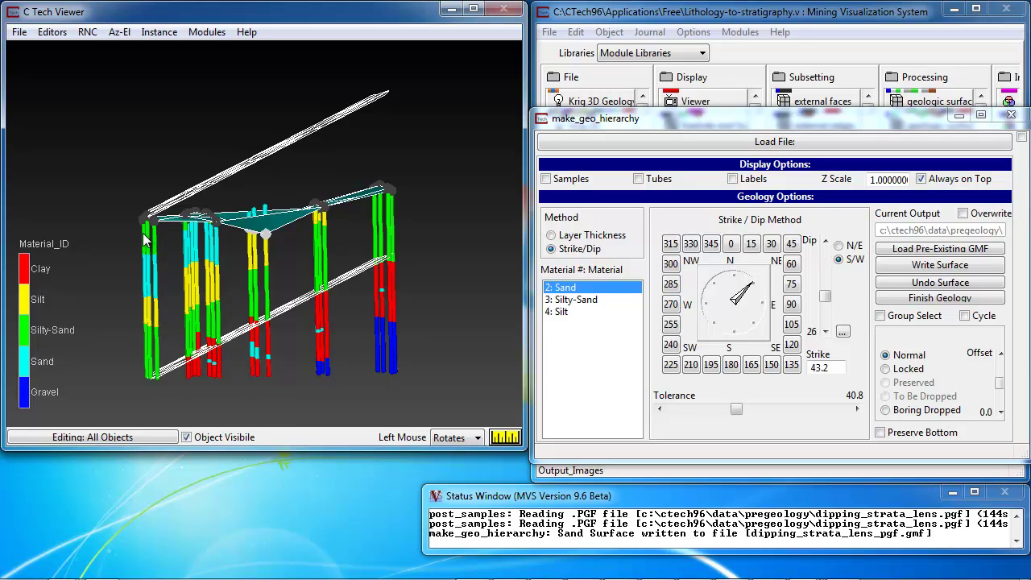
Step: Select 3: Silty-Sand and lower its tolerance through 13.6 and 9.4 toward 2.6
{"action": "left_click", "coordinate": [581, 301]}
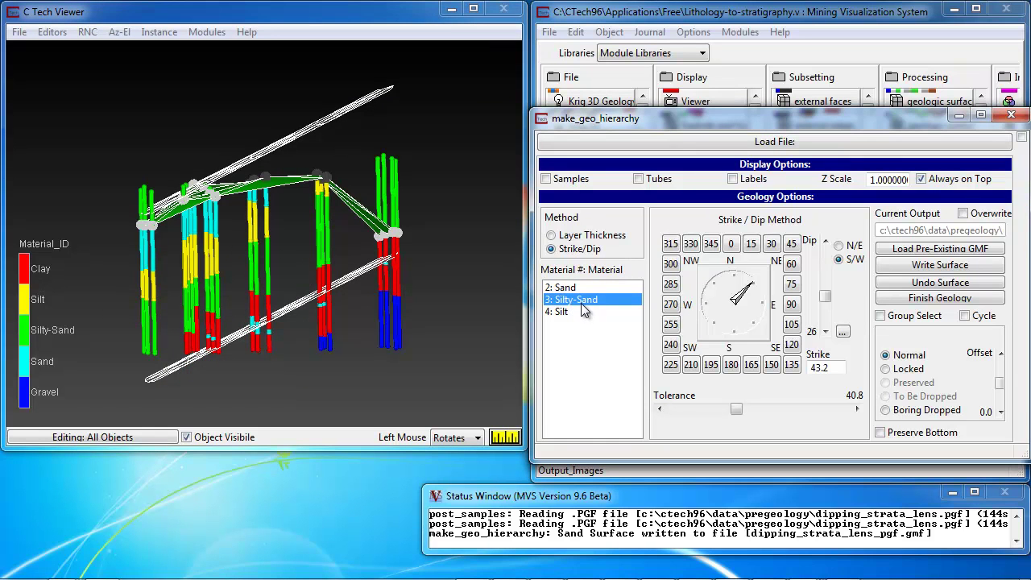
{"action": "left_click_drag", "start_coordinate": [734, 408], "coordinate": [692, 423]}
{"action": "mouse_move", "coordinate": [271, 216]}
{"action": "left_mouse_down"}
{"action": "mouse_move", "coordinate": [175, 232]}
{"action": "mouse_move", "coordinate": [240, 183]}
{"action": "mouse_move", "coordinate": [236, 211]}
{"action": "mouse_move", "coordinate": [174, 219]}
{"action": "mouse_move", "coordinate": [151, 252]}
{"action": "mouse_move", "coordinate": [114, 259]}
{"action": "mouse_move", "coordinate": [107, 249]}
{"action": "mouse_move", "coordinate": [142, 255]}
{"action": "mouse_move", "coordinate": [256, 204]}
{"action": "mouse_move", "coordinate": [254, 228]}
{"action": "left_mouse_up"}
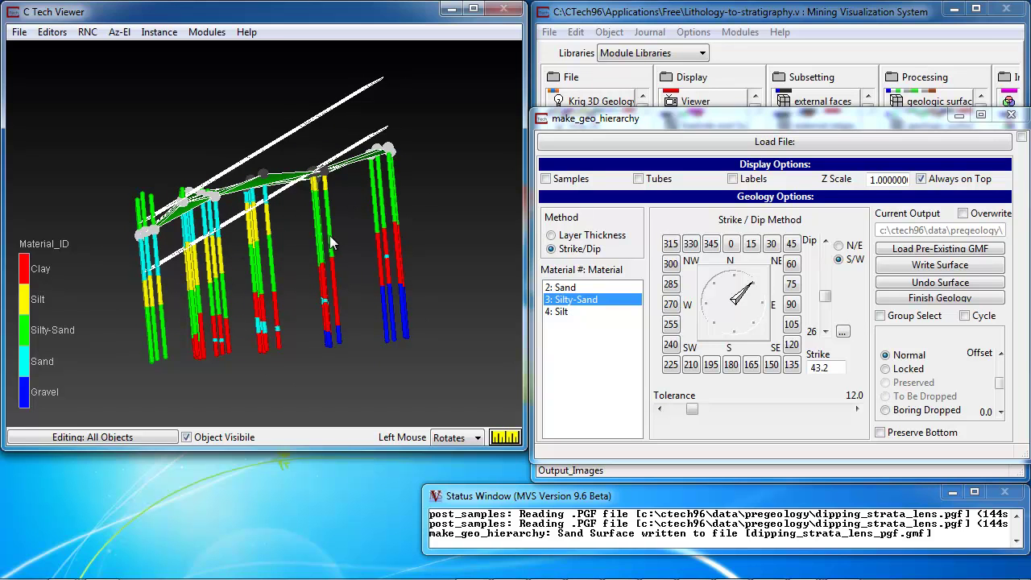
{"action": "left_click_drag", "start_coordinate": [332, 244], "coordinate": [329, 255]}
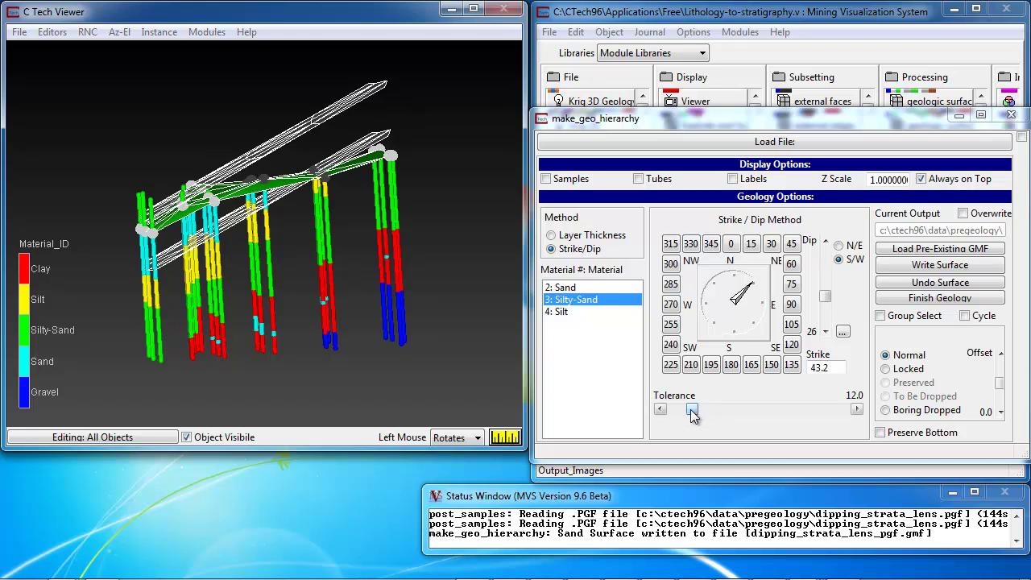
{"action": "left_click_drag", "start_coordinate": [690, 409], "coordinate": [676, 410]}
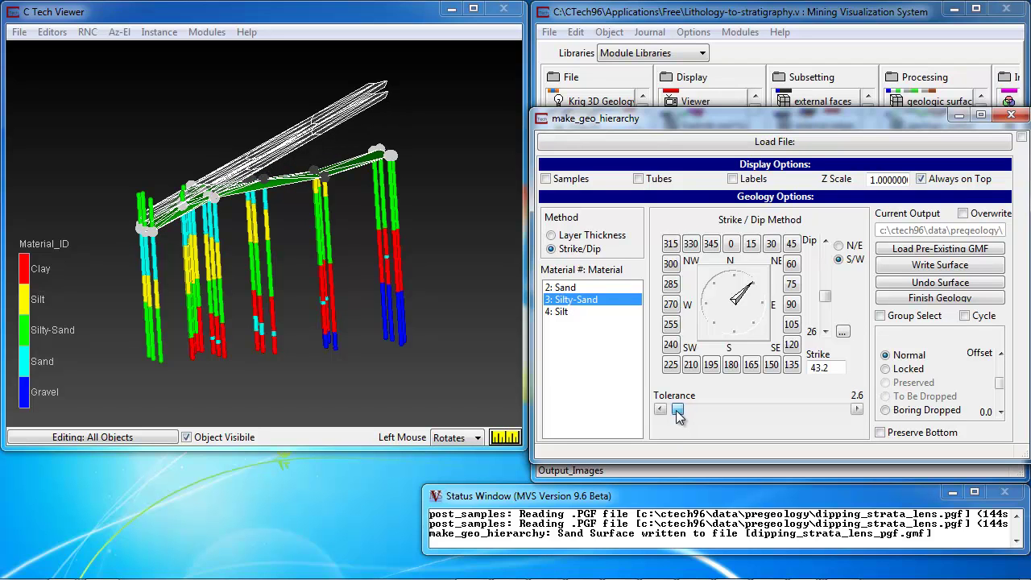
{"action": "left_click", "coordinate": [163, 278]}
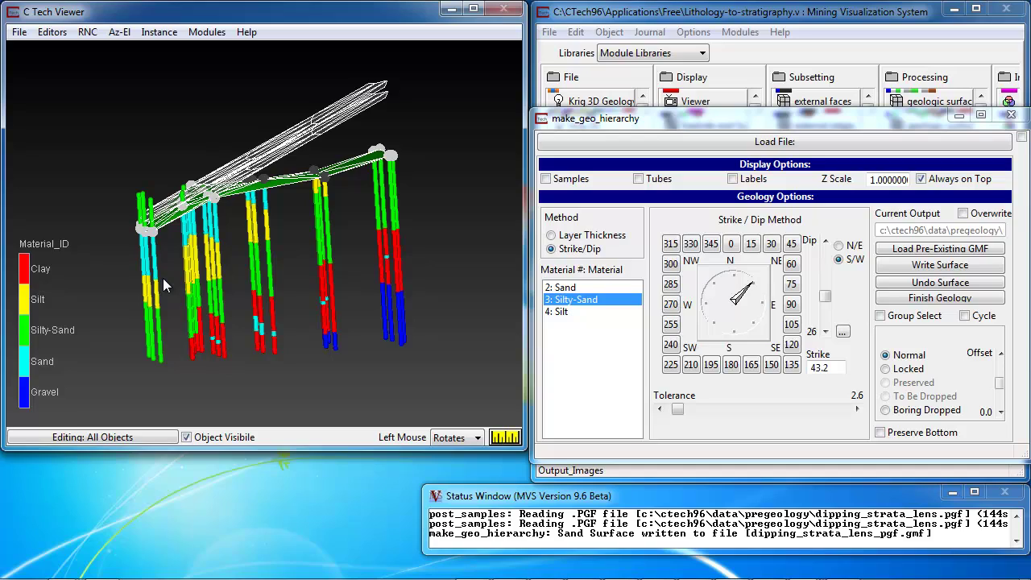
Step: Zoom into the wells, try Silty-Sand tolerances of 0.5, 3.1 and 14.7, settling at 13.1
{"action": "right_click_drag", "start_coordinate": [162, 278], "coordinate": [558, 96]}
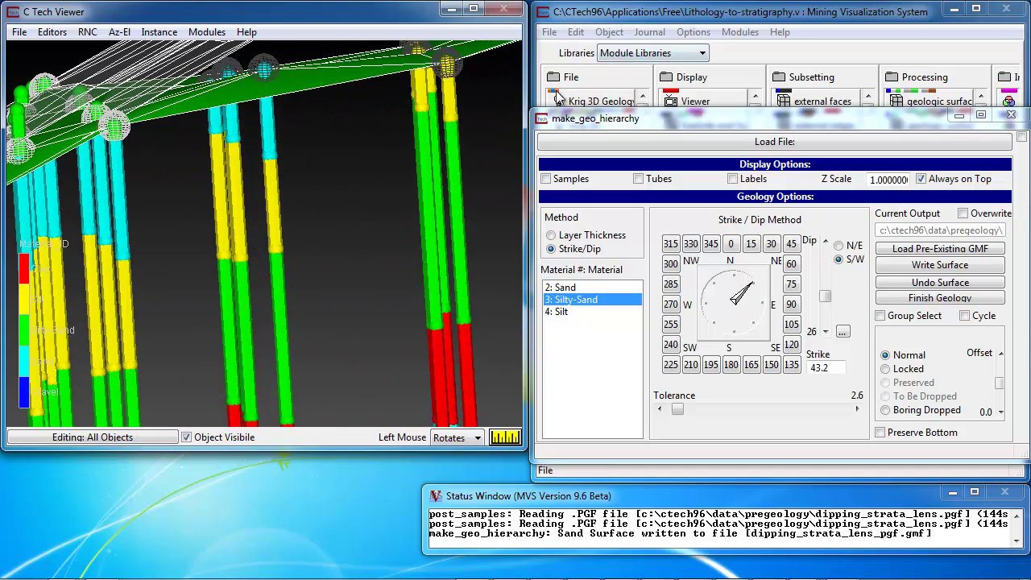
{"action": "mouse_move", "coordinate": [256, 190]}
{"action": "left_mouse_down"}
{"action": "mouse_move", "coordinate": [428, 193]}
{"action": "mouse_move", "coordinate": [303, 184]}
{"action": "mouse_move", "coordinate": [268, 196]}
{"action": "left_mouse_up"}
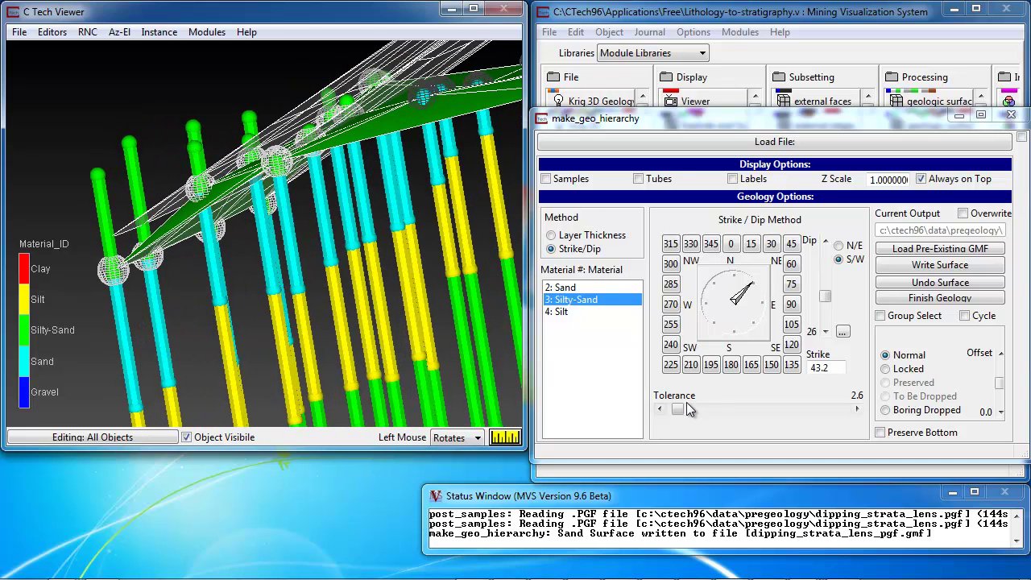
{"action": "left_click_drag", "start_coordinate": [679, 409], "coordinate": [676, 409]}
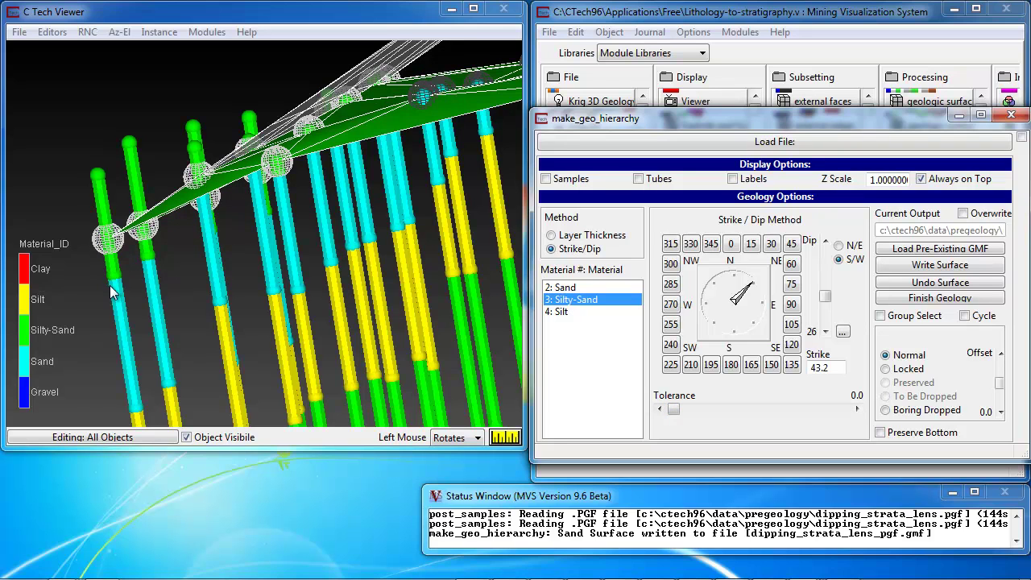
{"action": "left_click_drag", "start_coordinate": [674, 409], "coordinate": [684, 412]}
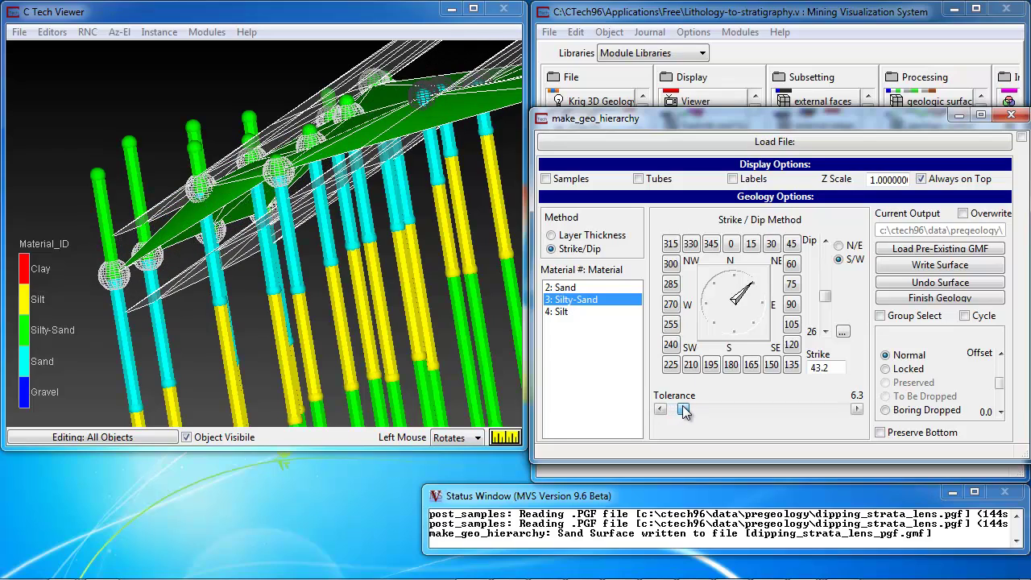
{"action": "left_click_drag", "start_coordinate": [307, 277], "coordinate": [361, 235]}
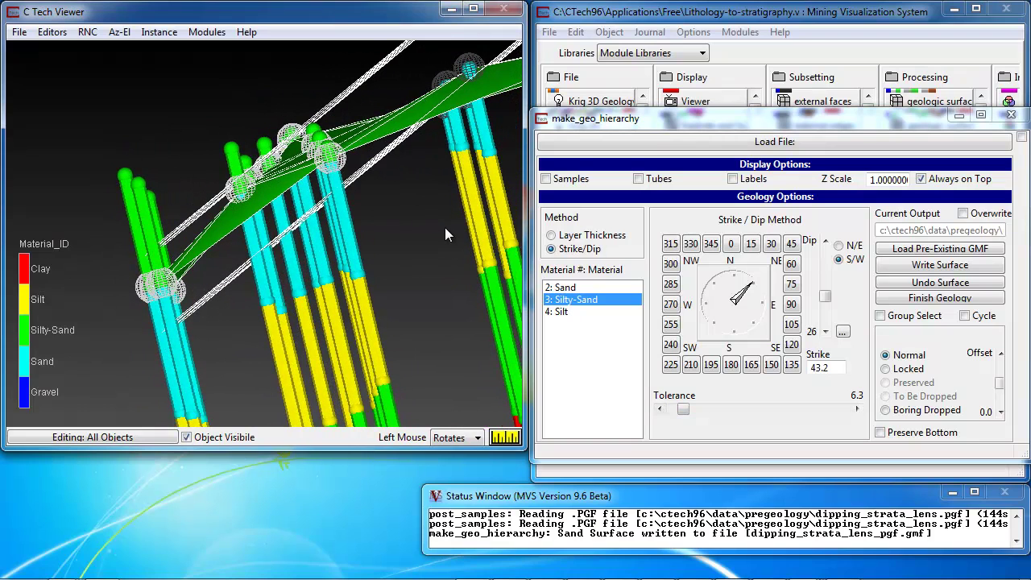
{"action": "left_click_drag", "start_coordinate": [445, 228], "coordinate": [277, 281]}
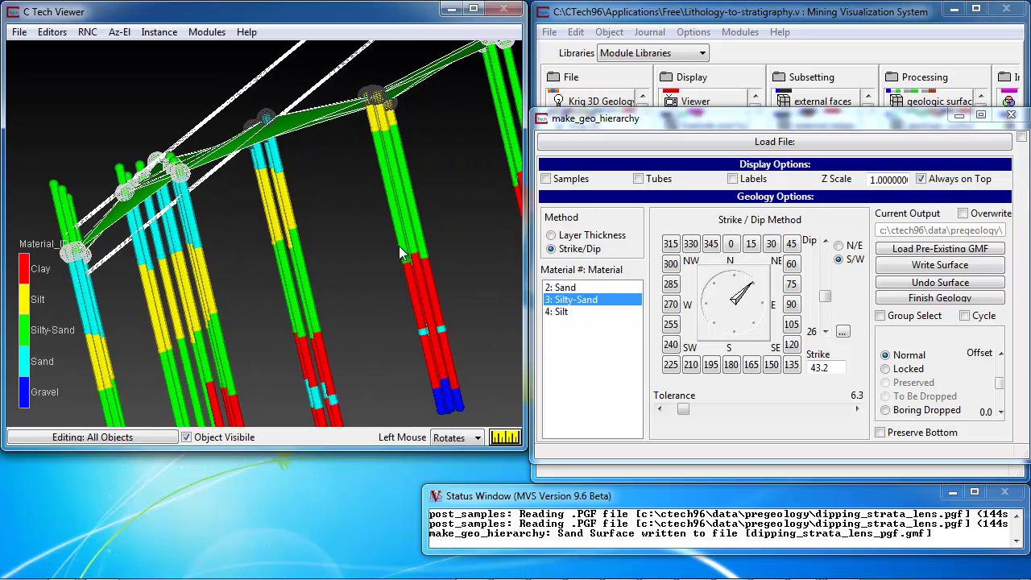
{"action": "left_click_drag", "start_coordinate": [683, 409], "coordinate": [693, 412]}
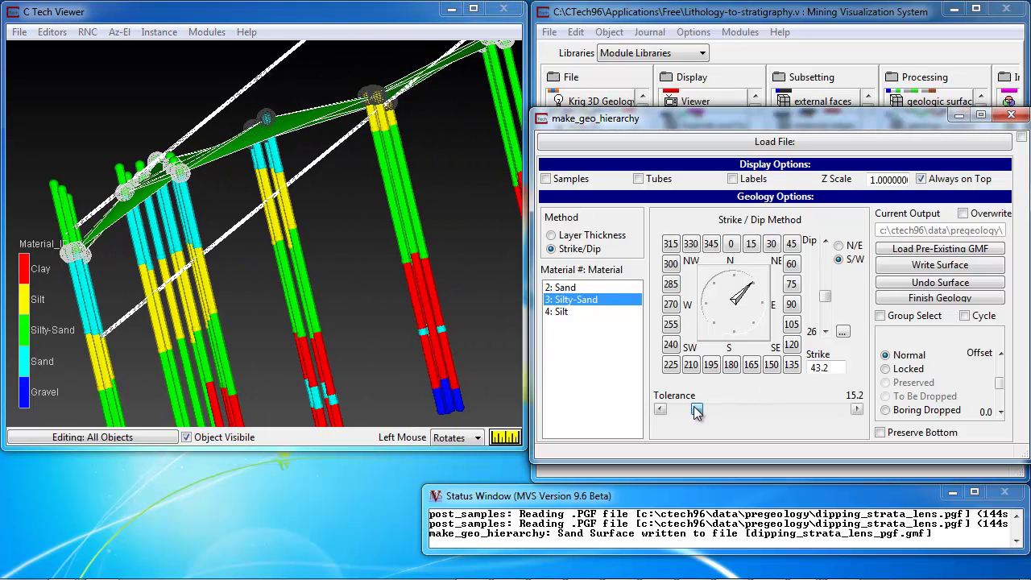
{"action": "left_click_drag", "start_coordinate": [693, 416], "coordinate": [690, 416]}
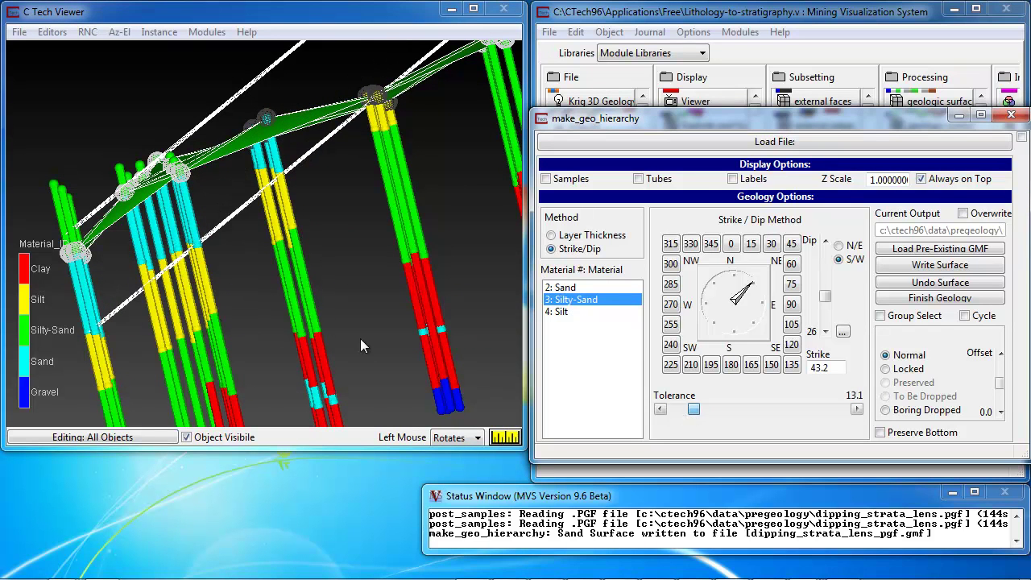
{"action": "left_click_drag", "start_coordinate": [468, 144], "coordinate": [302, 207]}
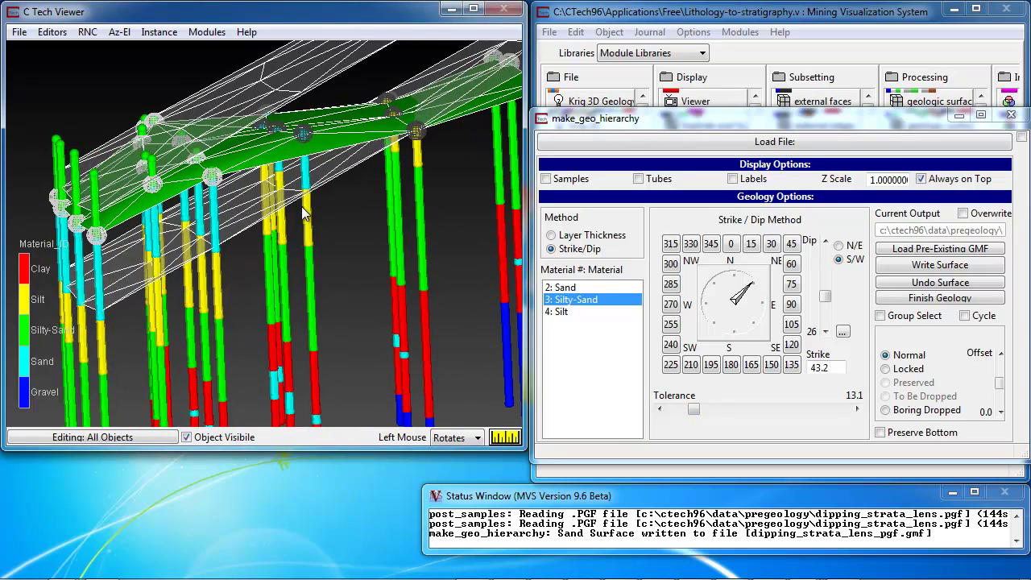
Step: Write the Silty-Sand surface to the GMF file
{"action": "left_click", "coordinate": [947, 269]}
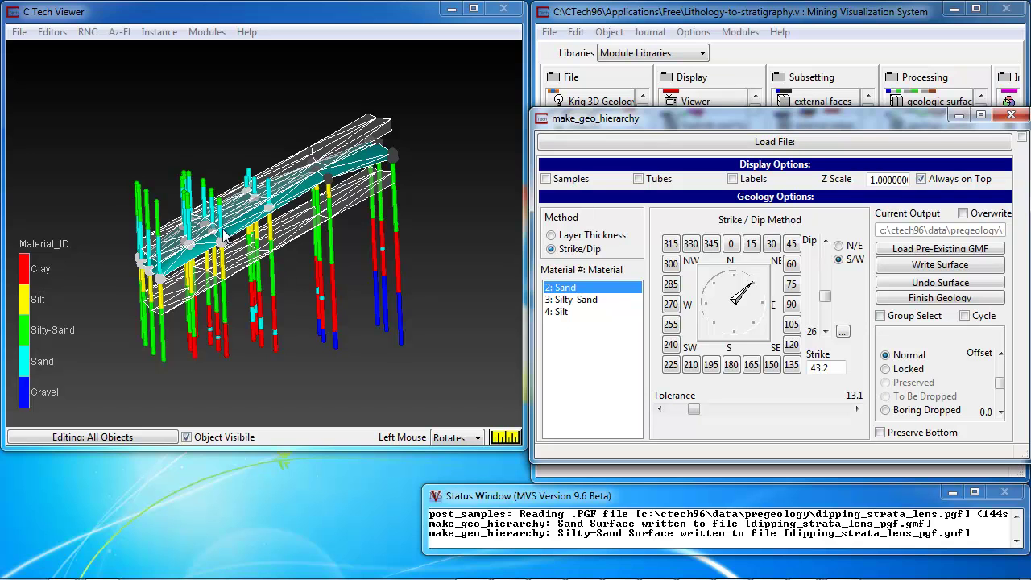
{"action": "left_click_drag", "start_coordinate": [225, 233], "coordinate": [184, 216]}
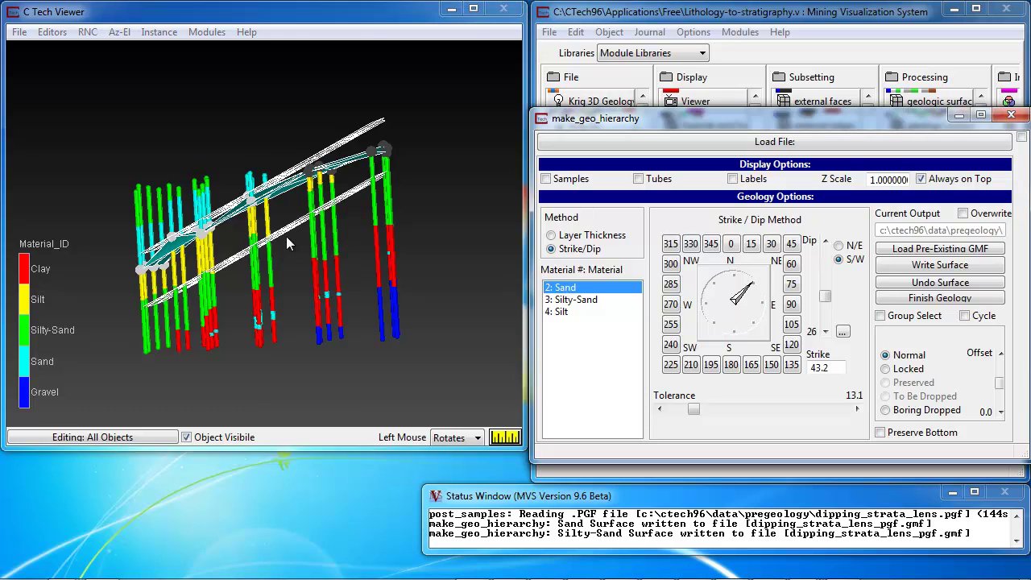
{"action": "left_click_drag", "start_coordinate": [286, 236], "coordinate": [296, 240]}
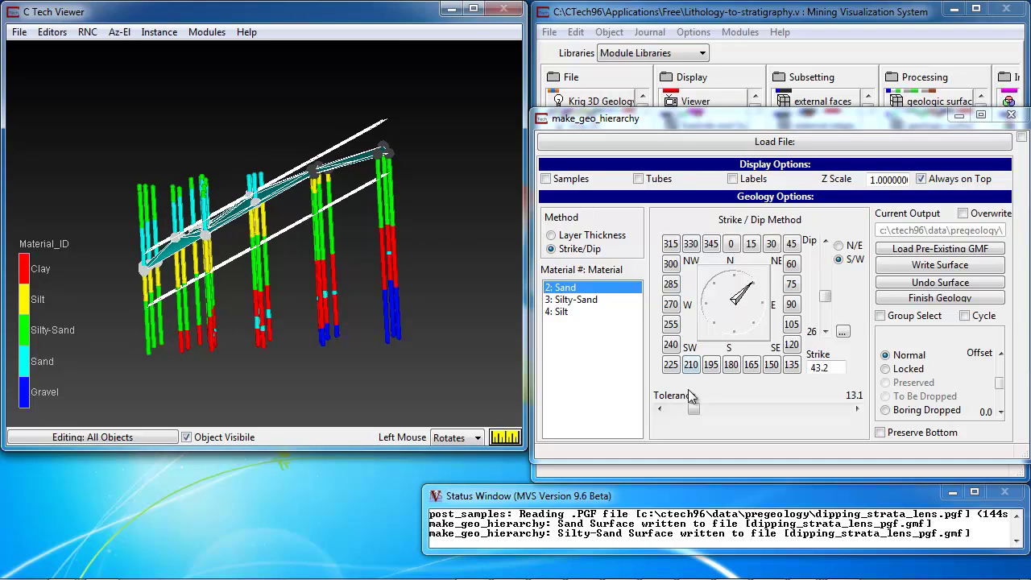
Step: Tune the Sand surface tolerance through 8.4 and 6.3, settling at 5.8
{"action": "left_click_drag", "start_coordinate": [693, 409], "coordinate": [675, 414]}
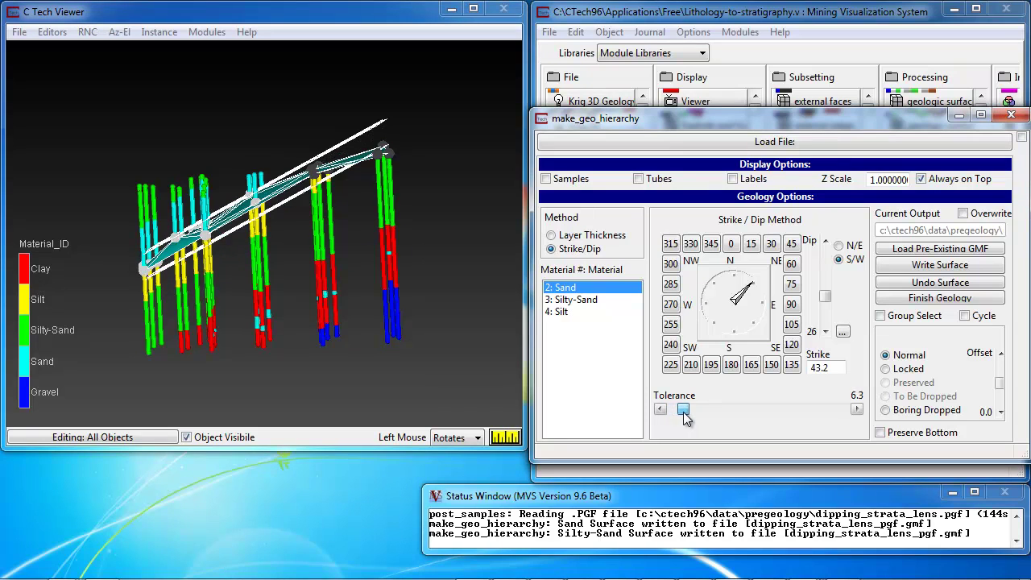
{"action": "left_click_drag", "start_coordinate": [673, 410], "coordinate": [683, 410]}
{"action": "left_click_drag", "start_coordinate": [325, 242], "coordinate": [203, 275]}
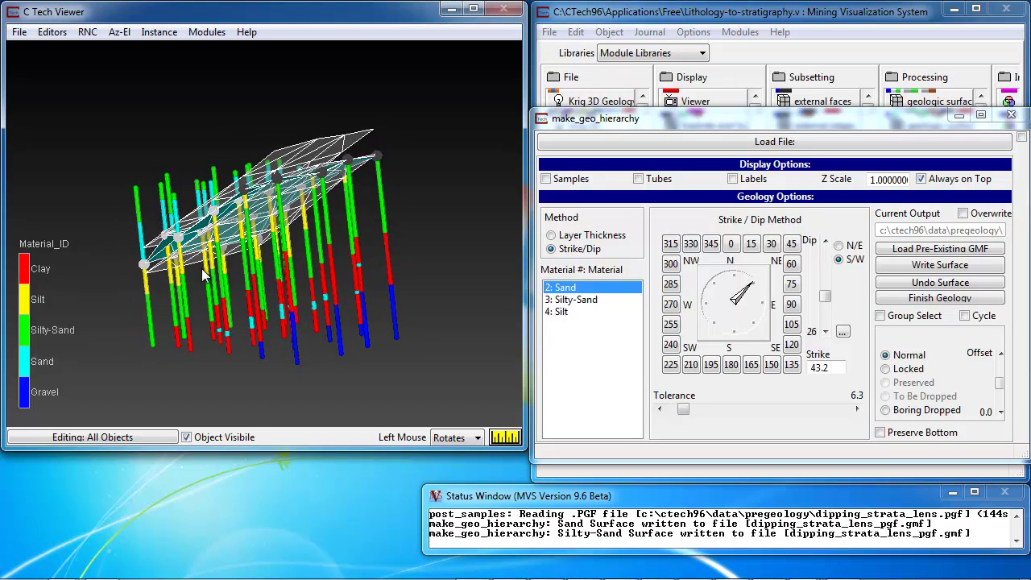
{"action": "mouse_move", "coordinate": [683, 410]}
{"action": "left_mouse_down"}
{"action": "mouse_move", "coordinate": [713, 410]}
{"action": "mouse_move", "coordinate": [683, 409]}
{"action": "left_mouse_up"}
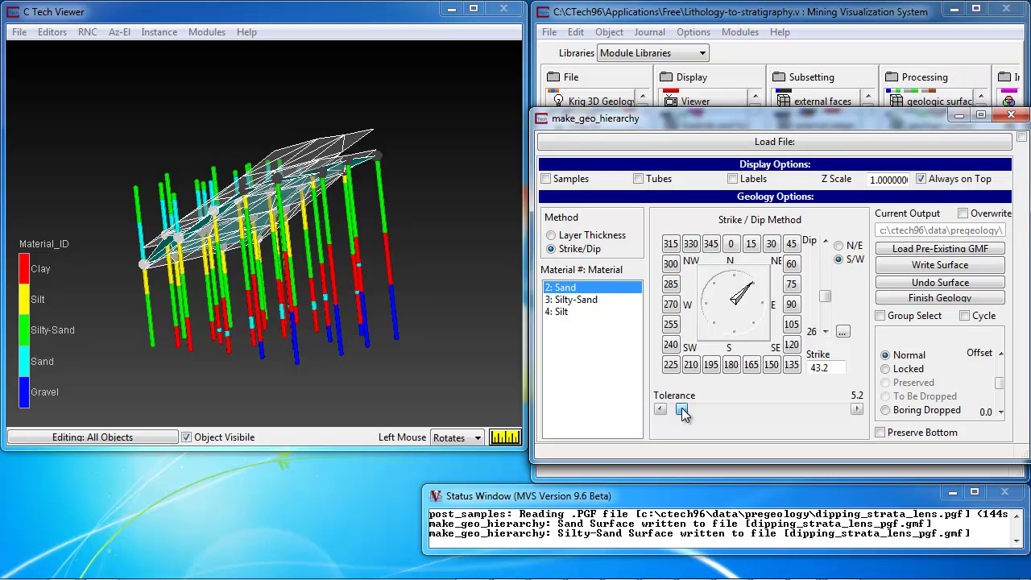
{"action": "left_click_drag", "start_coordinate": [234, 209], "coordinate": [364, 179]}
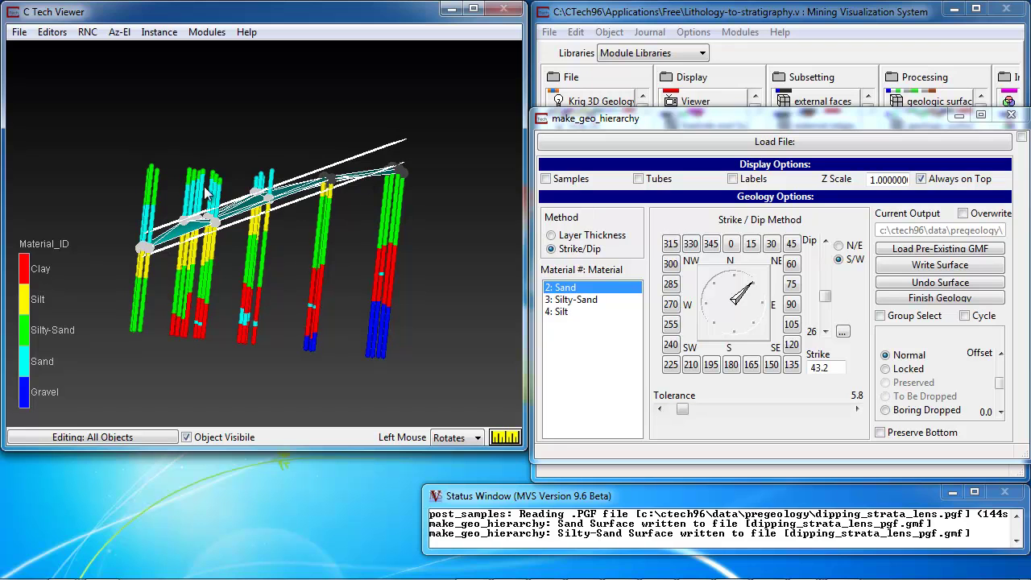
Step: Write the Sand surface to the GMF, then zoom and orbit to inspect the next Silty-Sand surface
{"action": "left_click", "coordinate": [951, 273]}
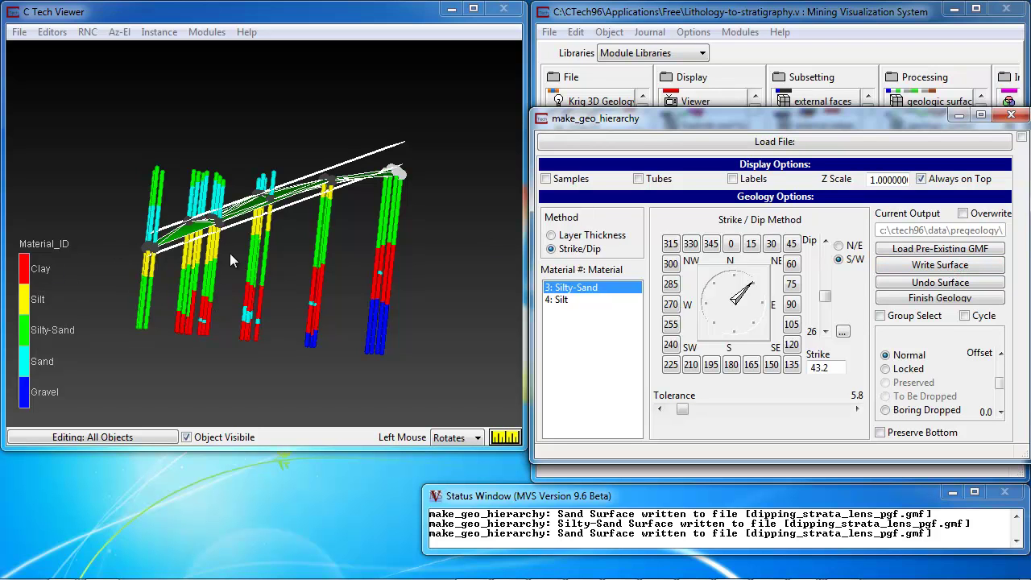
{"action": "right_click_drag", "start_coordinate": [170, 264], "coordinate": [489, 121]}
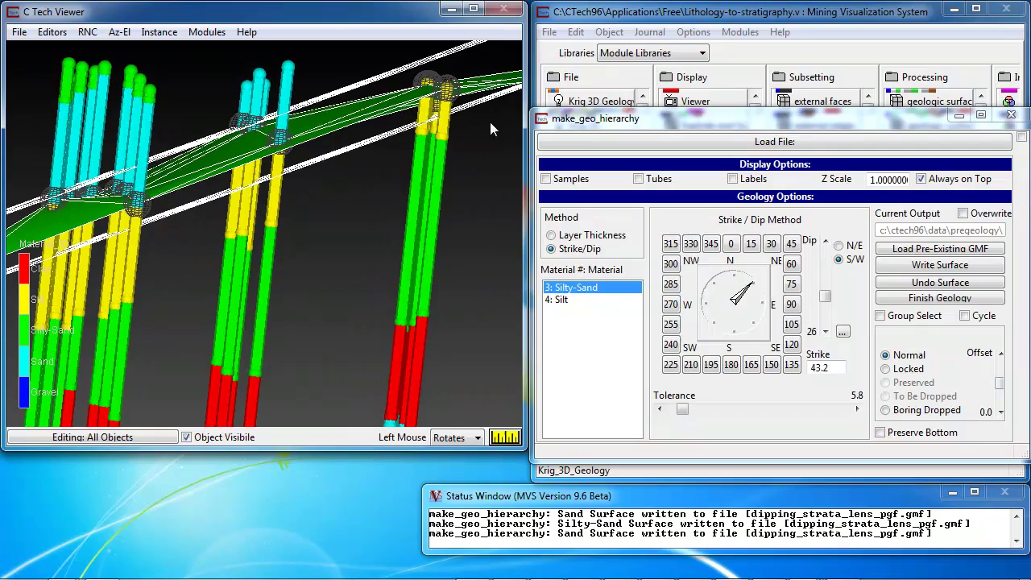
{"action": "left_click_drag", "start_coordinate": [182, 209], "coordinate": [219, 246]}
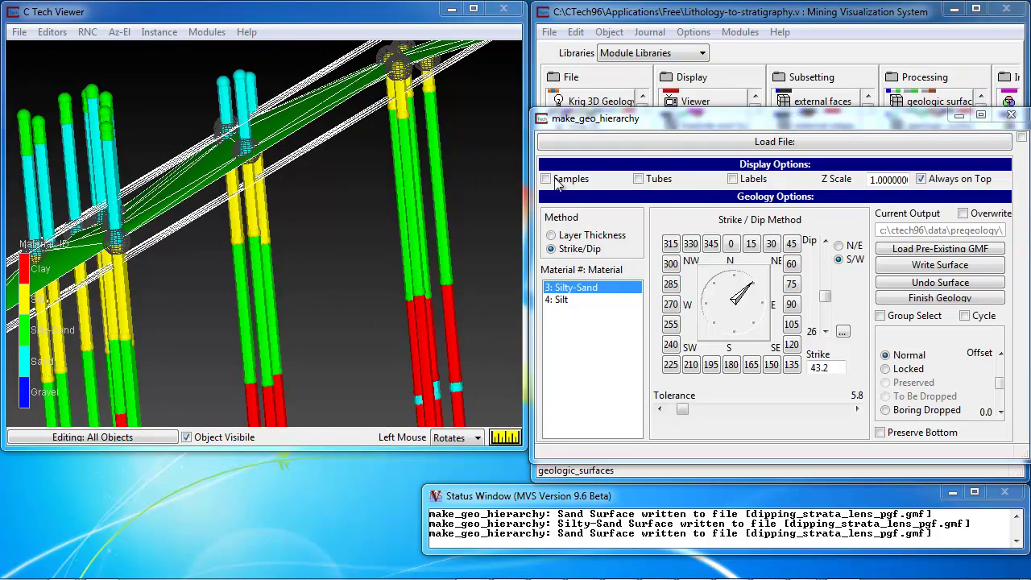
{"action": "left_click_drag", "start_coordinate": [212, 225], "coordinate": [246, 213]}
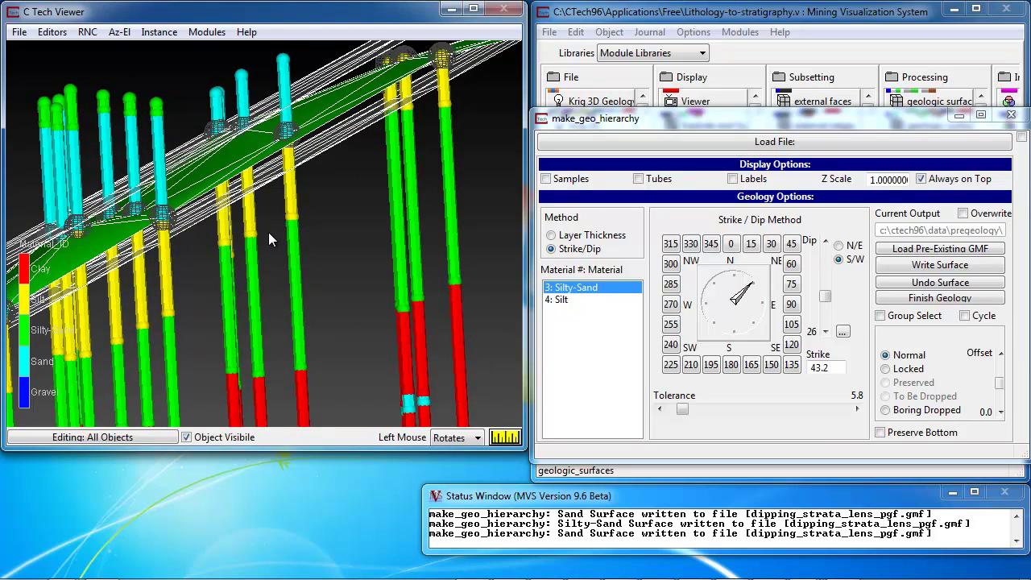
{"action": "left_click_drag", "start_coordinate": [268, 232], "coordinate": [95, 356]}
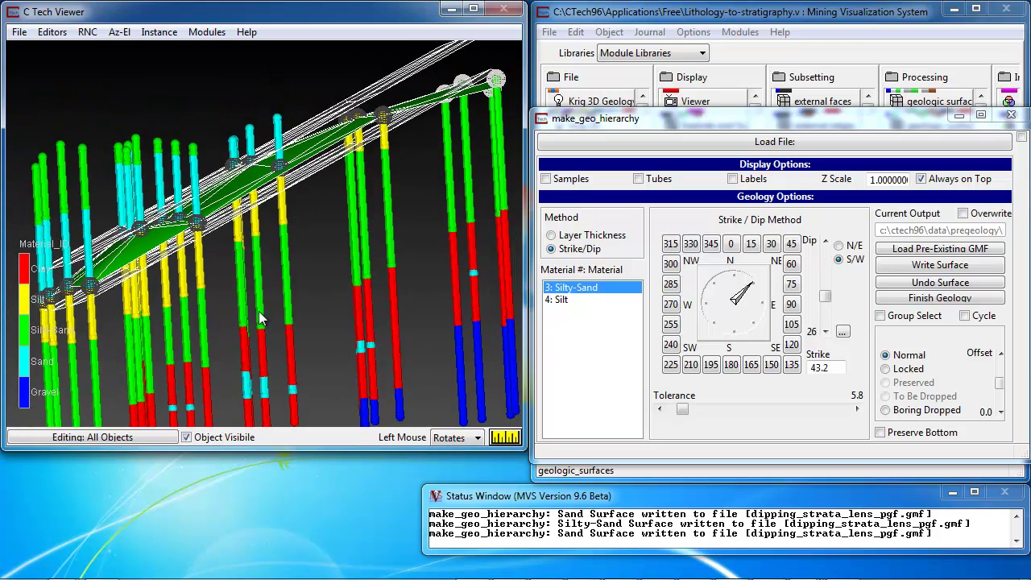
{"action": "left_click_drag", "start_coordinate": [324, 263], "coordinate": [287, 285]}
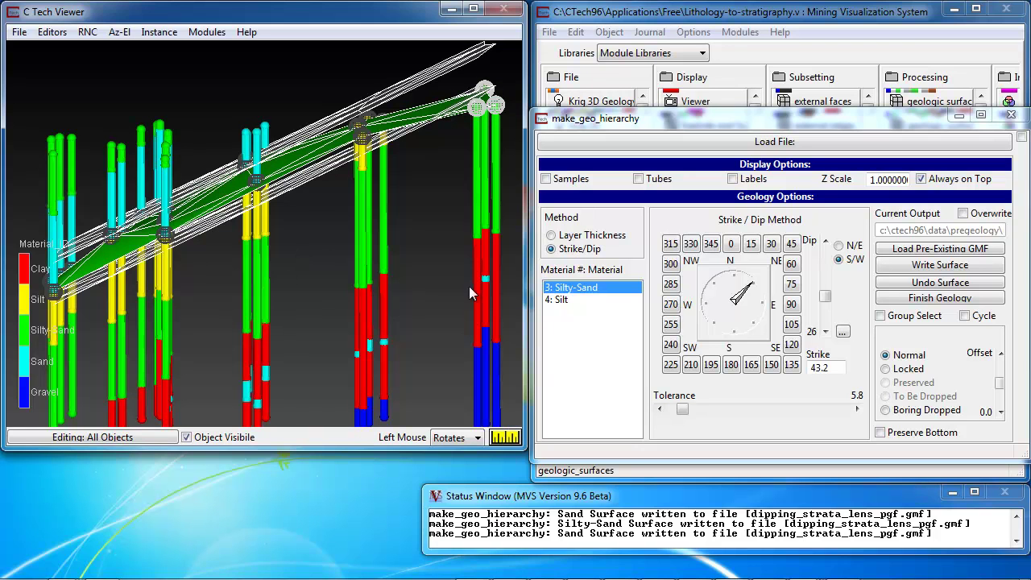
Step: Select Silt, raise its fitting tolerance to about 11.0, and tilt the view to inspect the fit
{"action": "left_click", "coordinate": [563, 300]}
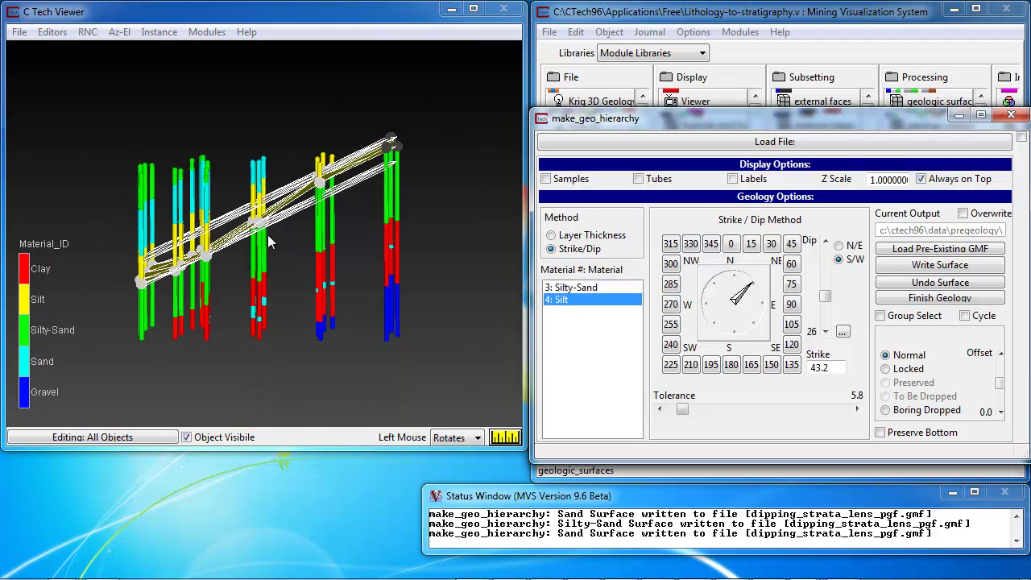
{"action": "left_click_drag", "start_coordinate": [238, 258], "coordinate": [253, 250]}
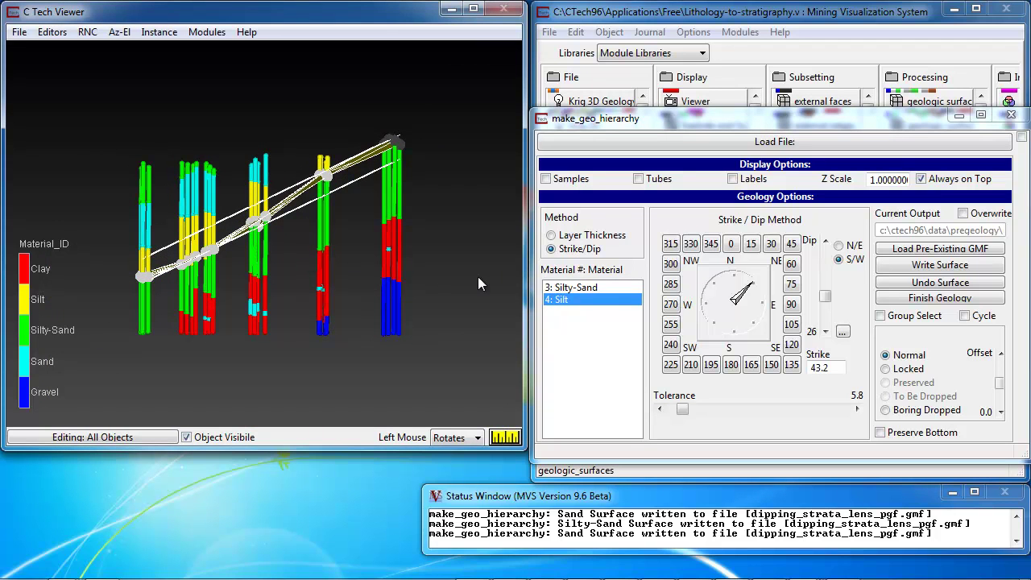
{"action": "left_click_drag", "start_coordinate": [683, 409], "coordinate": [679, 414]}
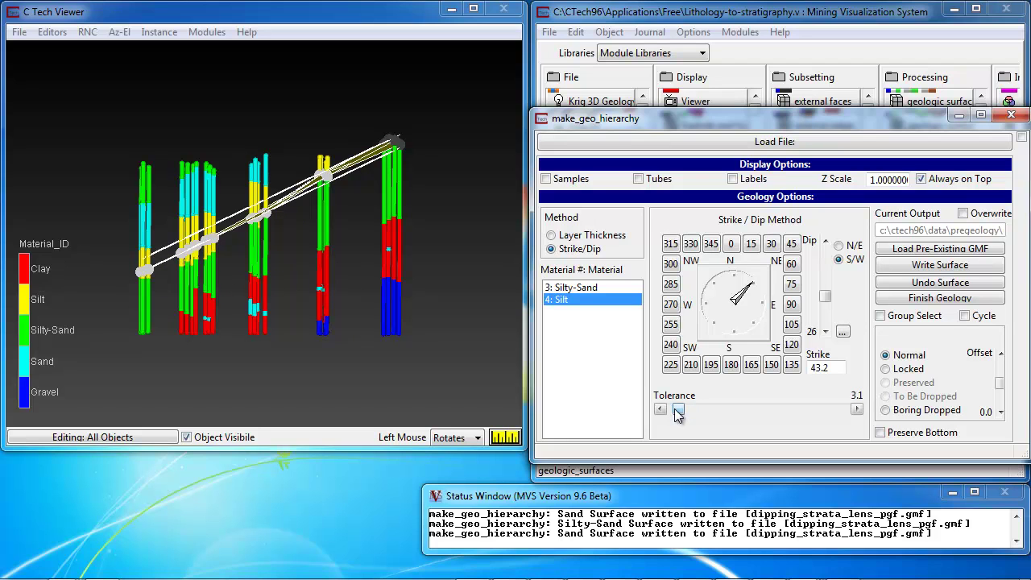
{"action": "left_click_drag", "start_coordinate": [679, 412], "coordinate": [690, 415]}
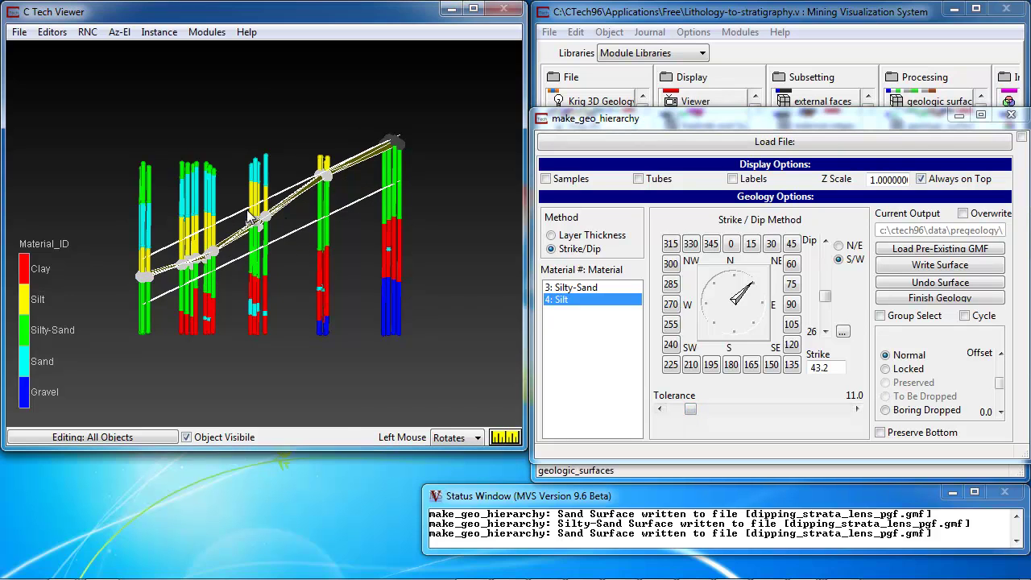
{"action": "left_click_drag", "start_coordinate": [243, 205], "coordinate": [280, 197]}
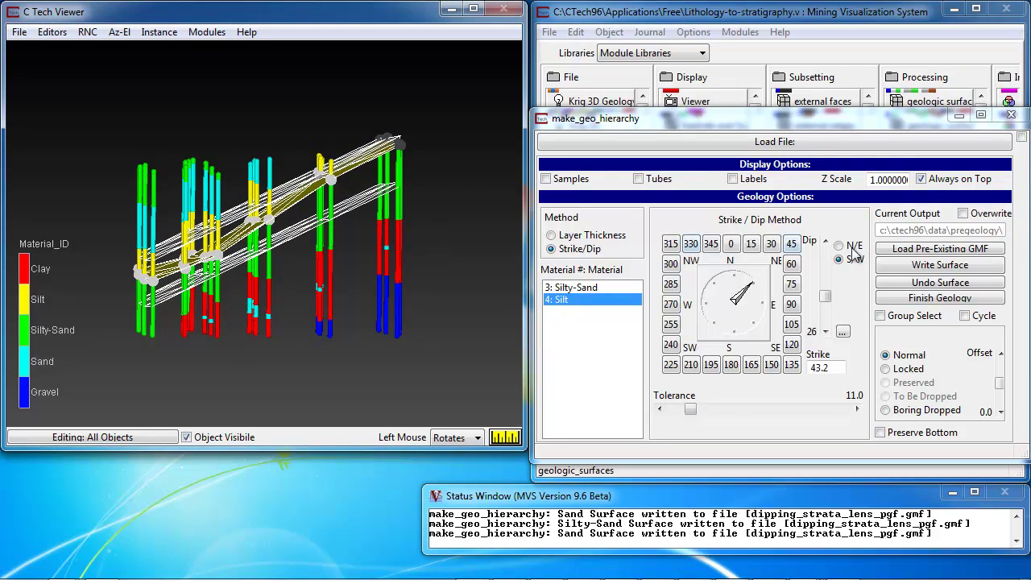
Step: Write the Silt surface to dipping_strata_lens_pgf.gmf
{"action": "left_click", "coordinate": [935, 267]}
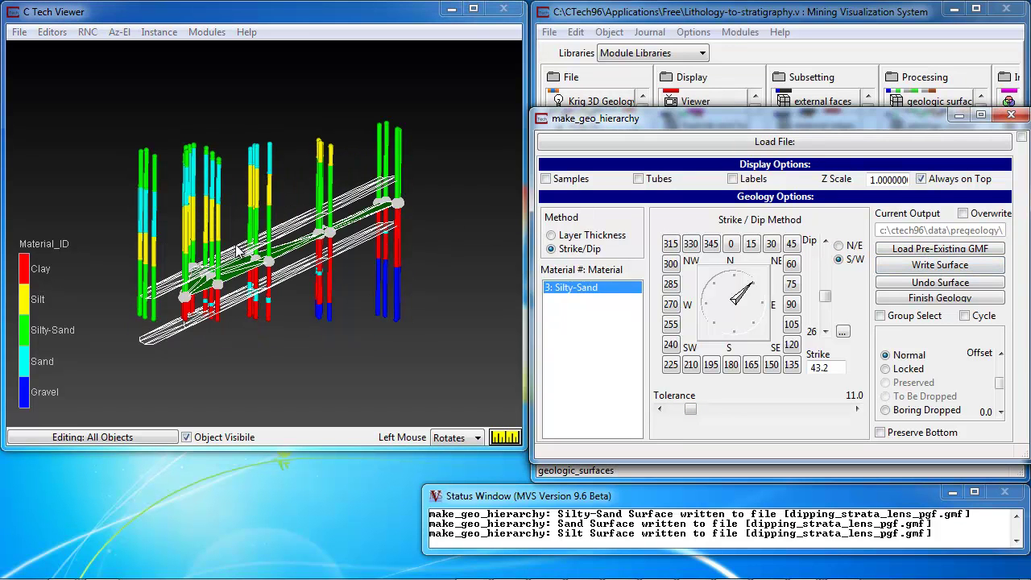
{"action": "left_click_drag", "start_coordinate": [243, 253], "coordinate": [242, 265]}
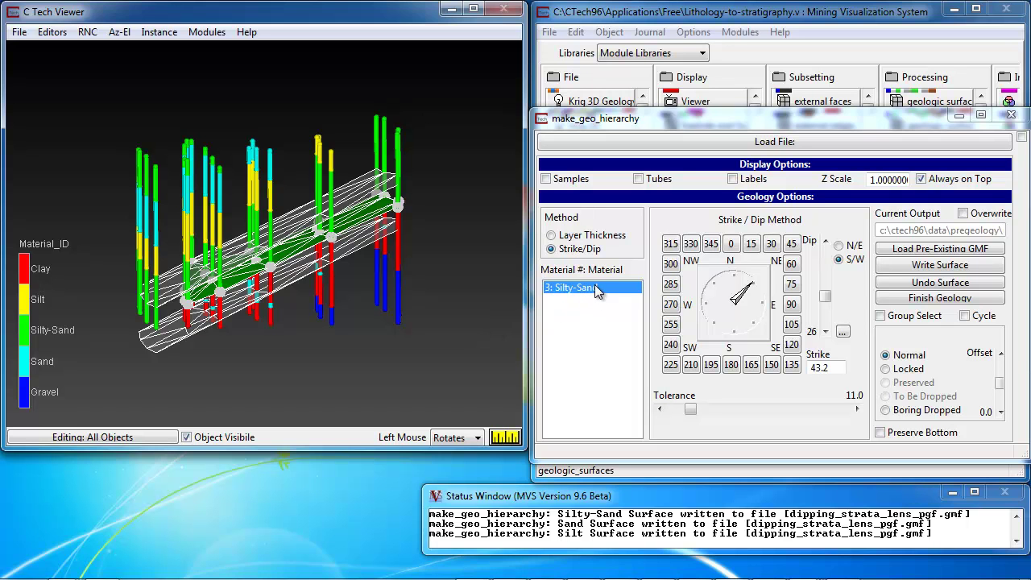
{"action": "left_click_drag", "start_coordinate": [301, 235], "coordinate": [265, 228]}
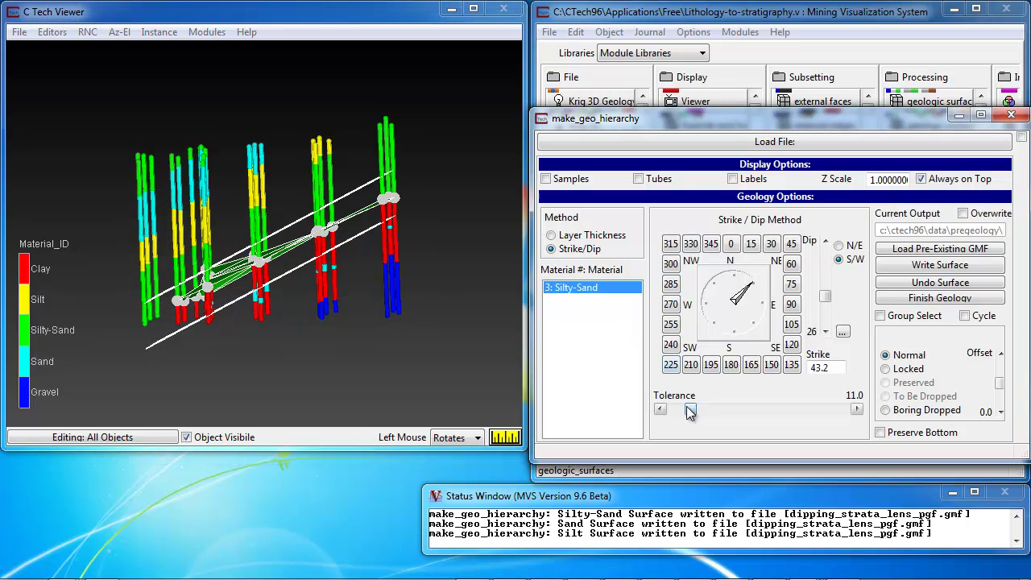
Step: Set the Silty-Sand tolerance to 8.9 and inspect its surface from several angles
{"action": "mouse_move", "coordinate": [690, 409]}
{"action": "left_mouse_down"}
{"action": "mouse_move", "coordinate": [675, 410]}
{"action": "mouse_move", "coordinate": [687, 410]}
{"action": "left_mouse_up"}
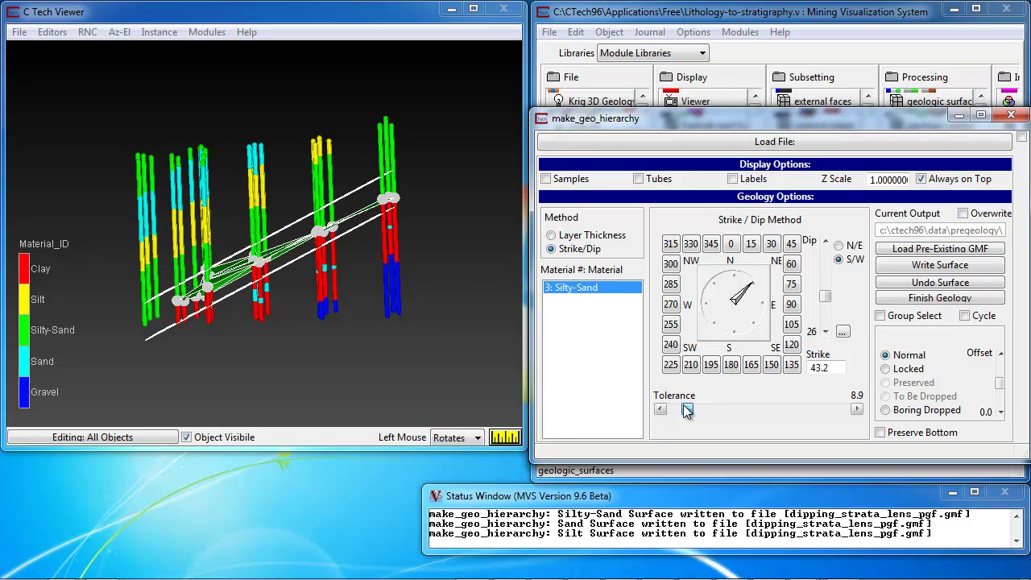
{"action": "left_click_drag", "start_coordinate": [241, 234], "coordinate": [99, 267]}
{"action": "left_click_drag", "start_coordinate": [384, 280], "coordinate": [290, 249]}
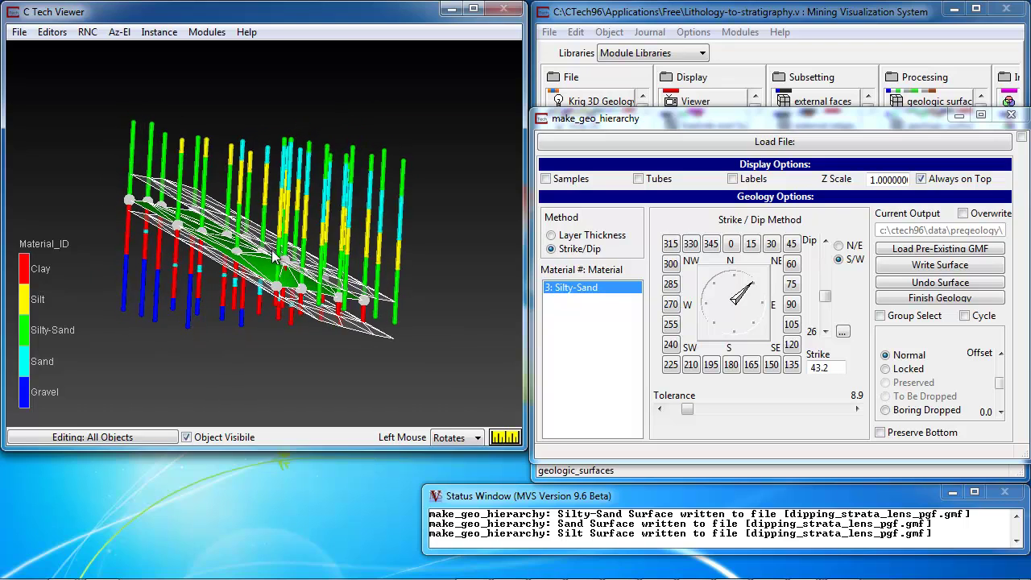
{"action": "right_click_drag", "start_coordinate": [286, 252], "coordinate": [318, 362]}
{"action": "left_click_drag", "start_coordinate": [334, 345], "coordinate": [92, 403]}
{"action": "left_click_drag", "start_coordinate": [148, 264], "coordinate": [411, 258]}
{"action": "left_click_drag", "start_coordinate": [282, 278], "coordinate": [264, 211]}
{"action": "left_click_drag", "start_coordinate": [466, 239], "coordinate": [396, 239]}
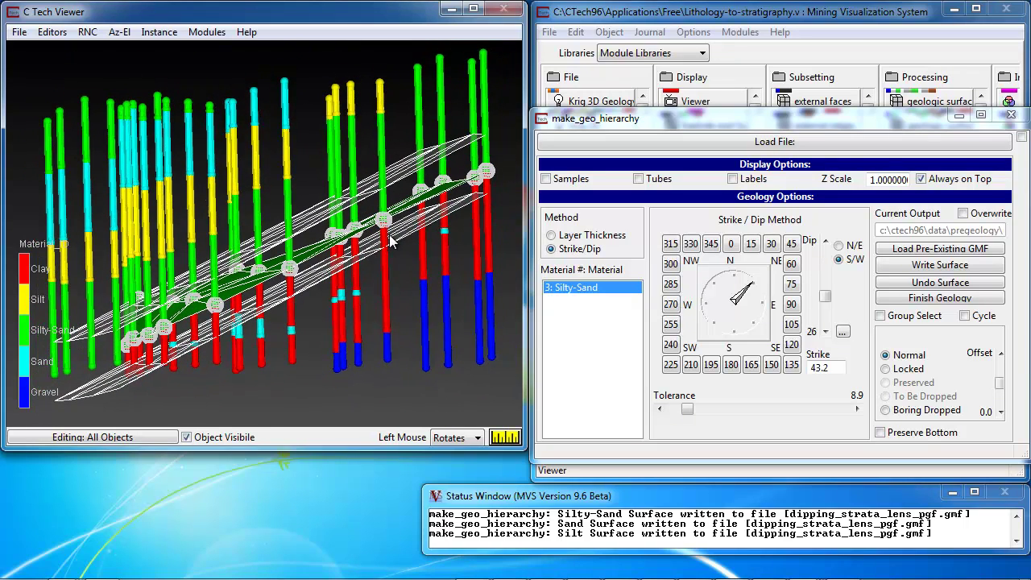
Step: Write the Silty-Sand surface to dipping_strata_lens_pgf.gmf
{"action": "left_click", "coordinate": [948, 266]}
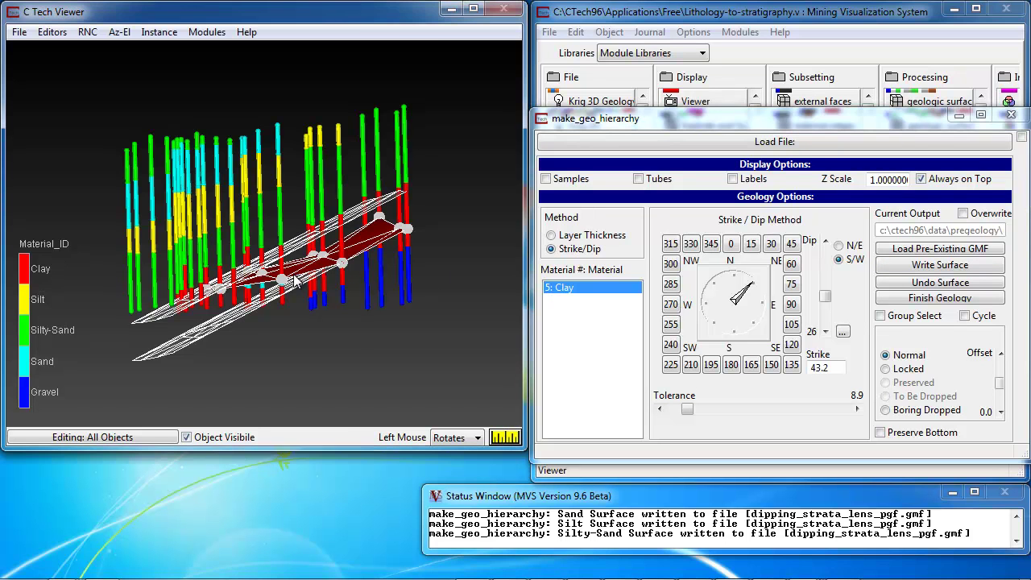
{"action": "left_click_drag", "start_coordinate": [287, 280], "coordinate": [265, 291]}
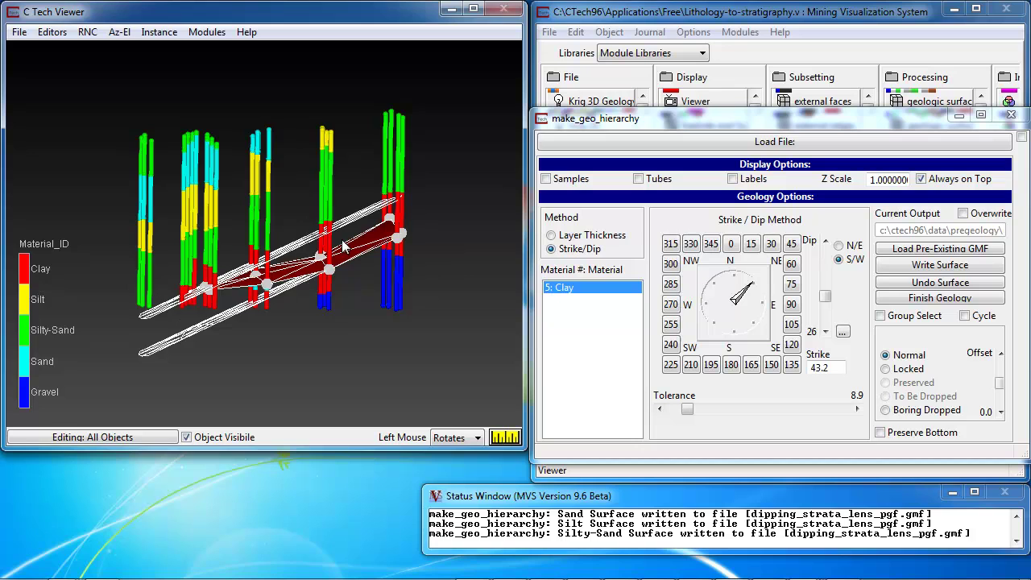
{"action": "left_click_drag", "start_coordinate": [342, 246], "coordinate": [289, 247]}
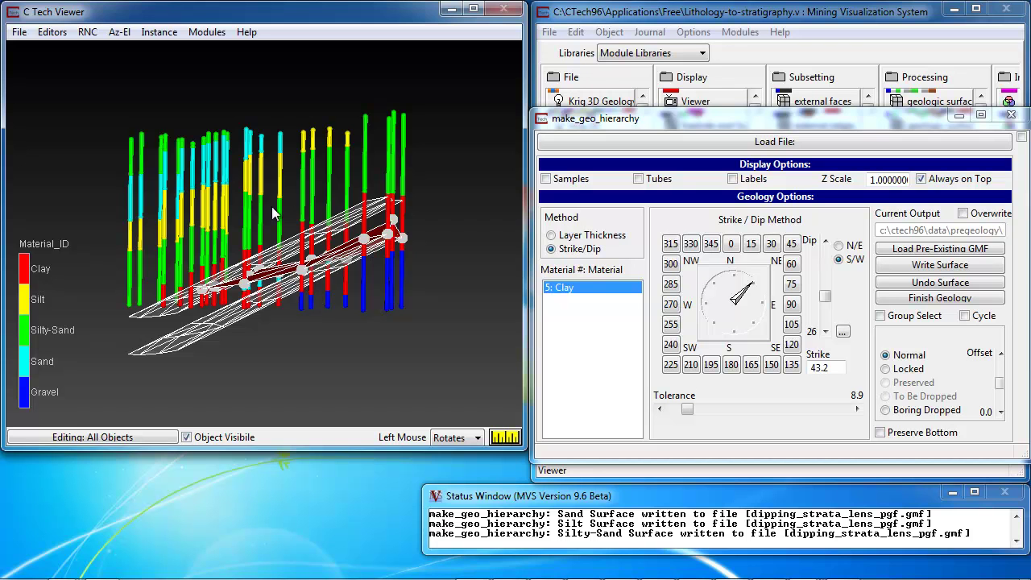
{"action": "left_click_drag", "start_coordinate": [271, 206], "coordinate": [253, 223]}
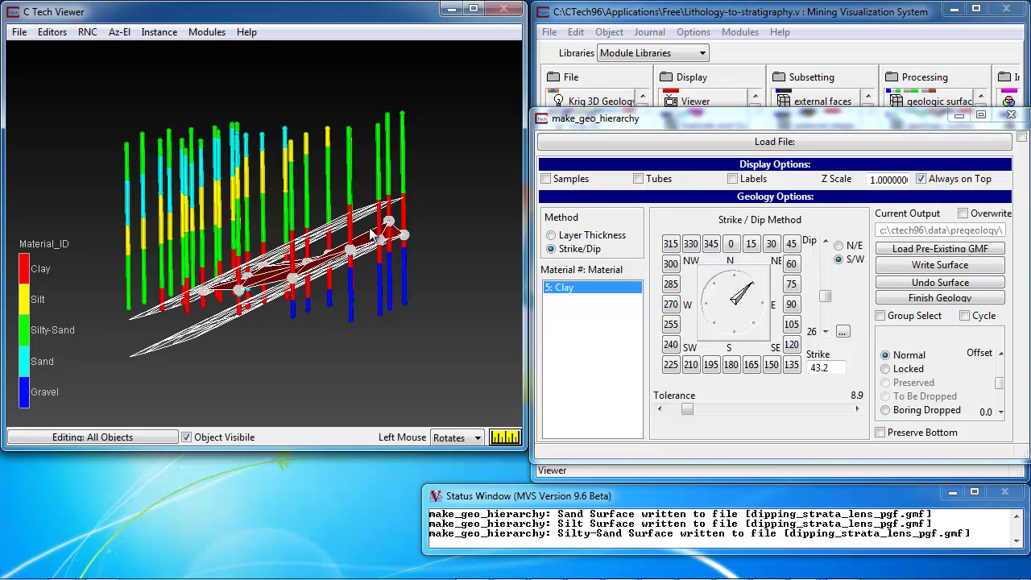
Step: Set the Clay fitting tolerance to 8.4 and inspect the Clay surface close up
{"action": "left_click_drag", "start_coordinate": [353, 243], "coordinate": [379, 256]}
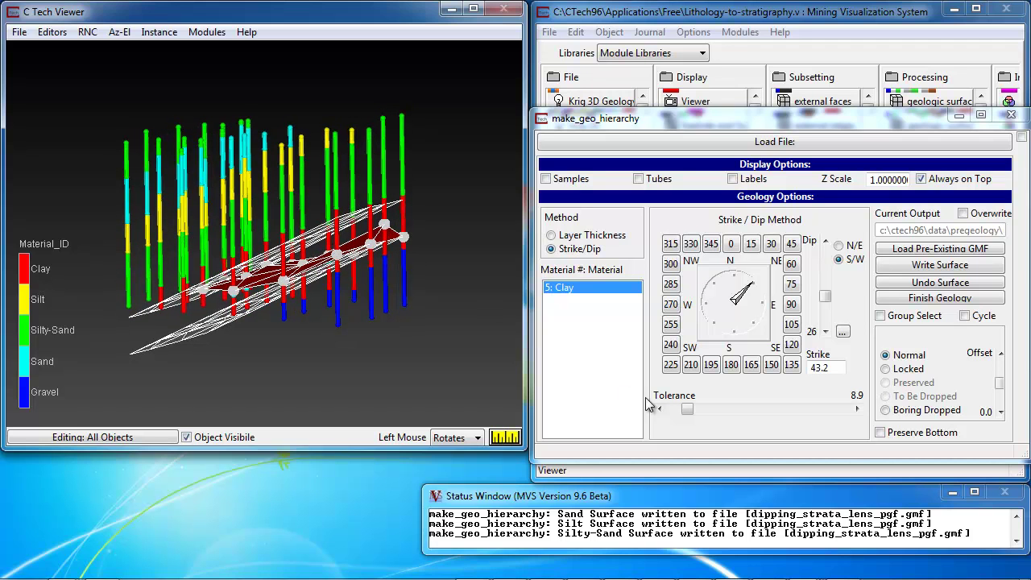
{"action": "mouse_move", "coordinate": [692, 412]}
{"action": "left_mouse_down"}
{"action": "mouse_move", "coordinate": [697, 422]}
{"action": "mouse_move", "coordinate": [686, 419]}
{"action": "left_mouse_up"}
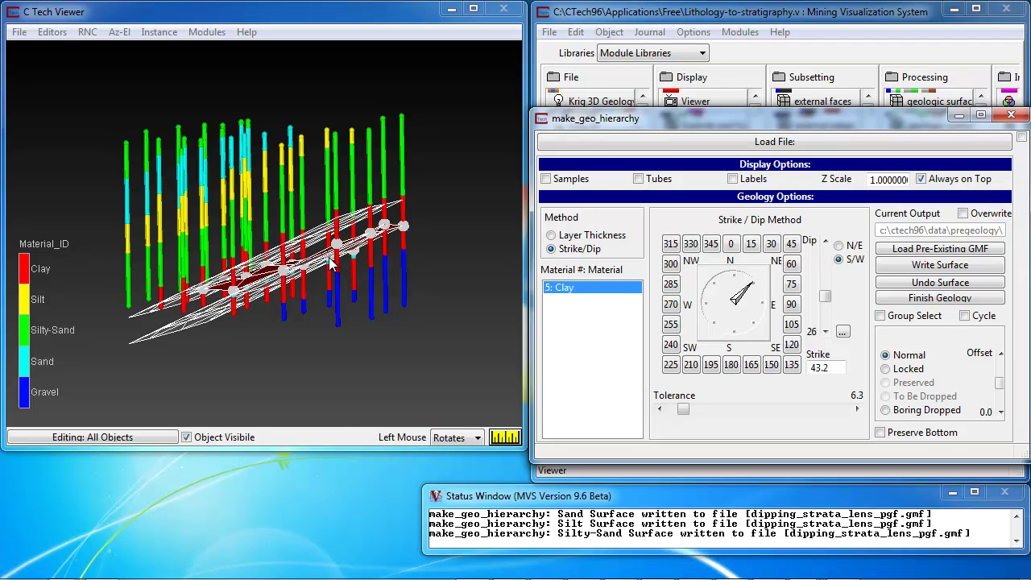
{"action": "left_click_drag", "start_coordinate": [332, 264], "coordinate": [357, 235]}
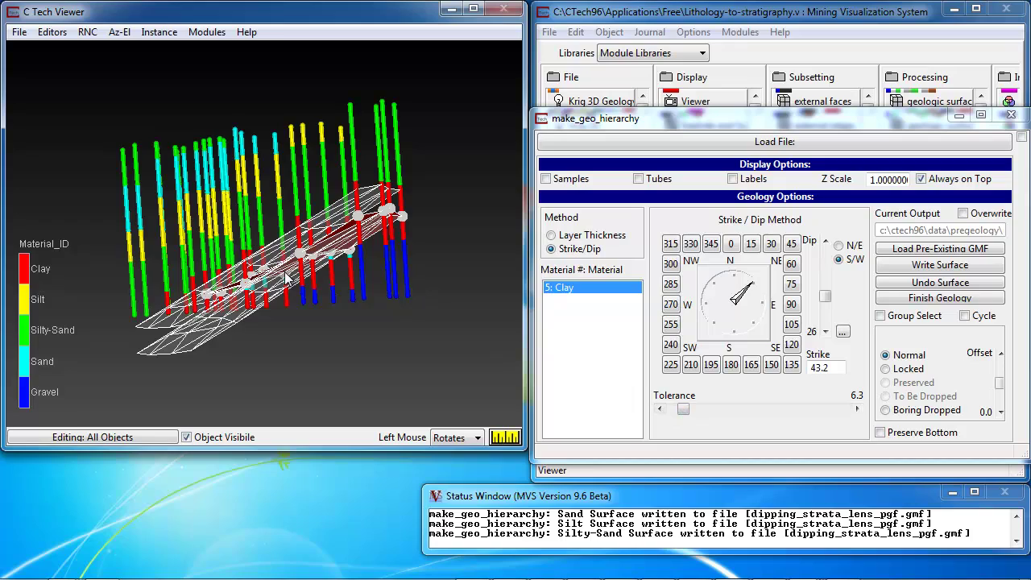
{"action": "scroll", "coordinate": [284, 281], "scroll_direction": "up", "scroll_amount": 5}
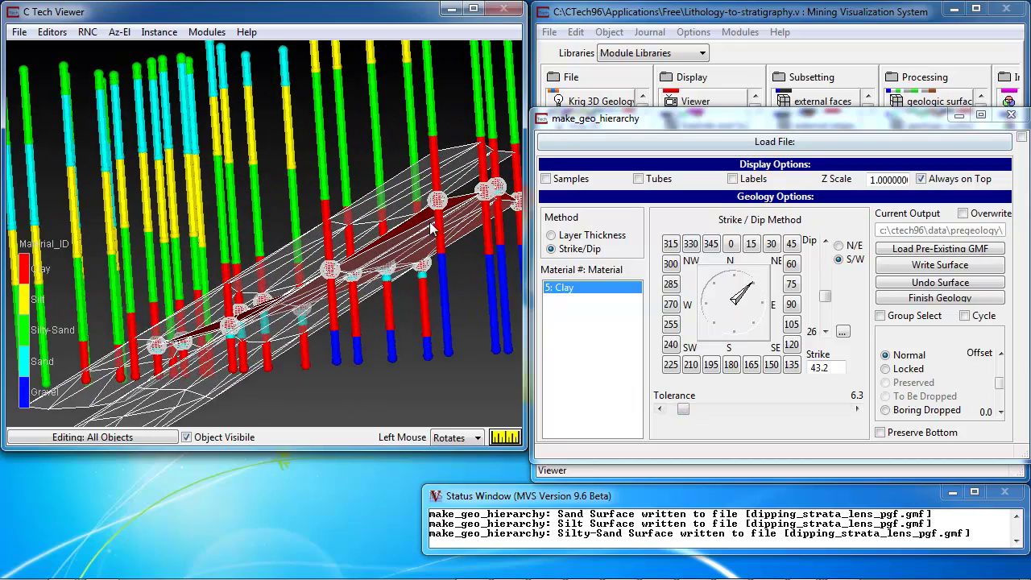
{"action": "left_click_drag", "start_coordinate": [352, 230], "coordinate": [277, 253]}
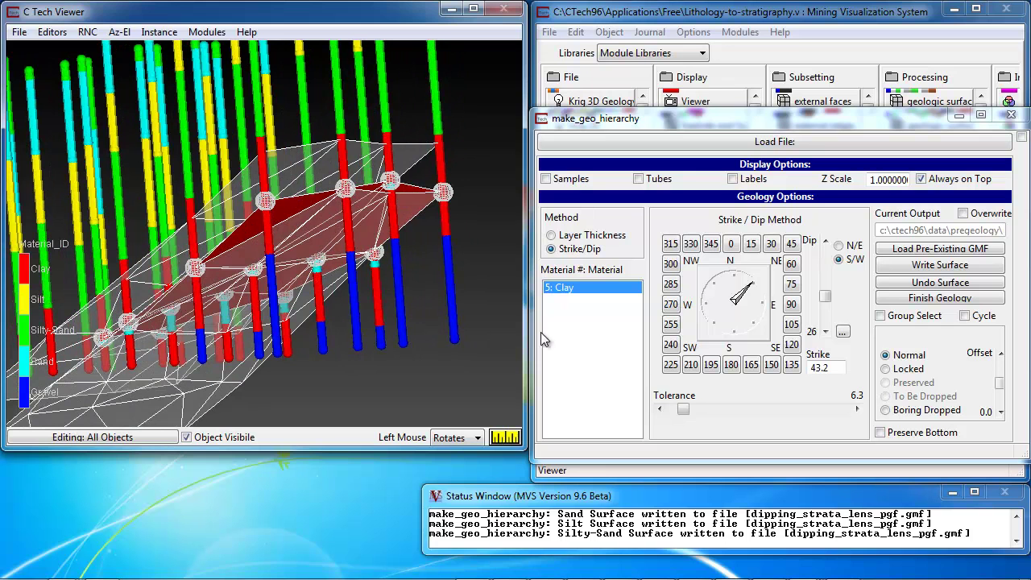
{"action": "left_click_drag", "start_coordinate": [682, 411], "coordinate": [687, 418]}
{"action": "left_click_drag", "start_coordinate": [230, 191], "coordinate": [286, 214]}
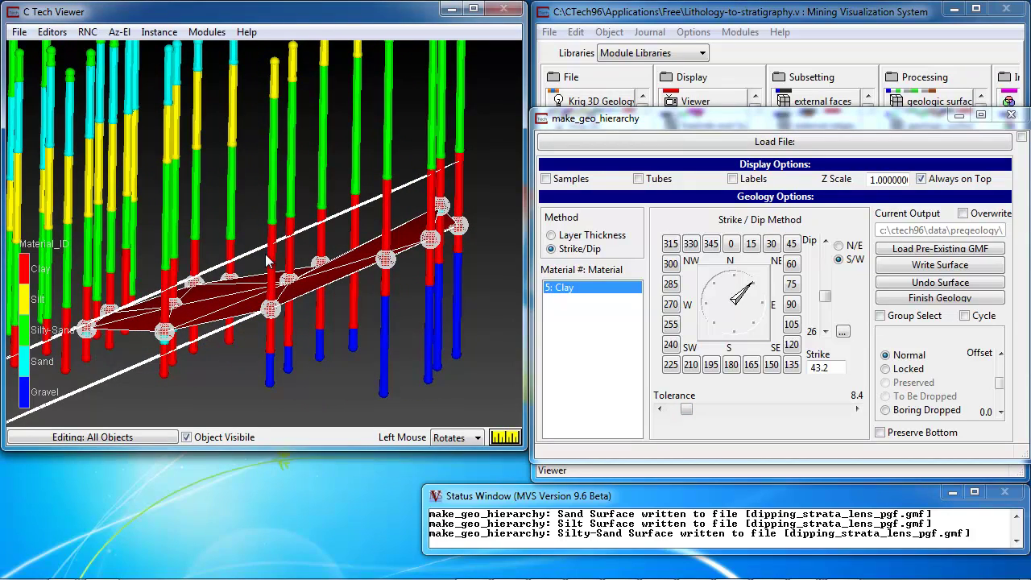
Step: Steepen the Clay surface dip from 26 to 32
{"action": "left_click_drag", "start_coordinate": [268, 260], "coordinate": [189, 272]}
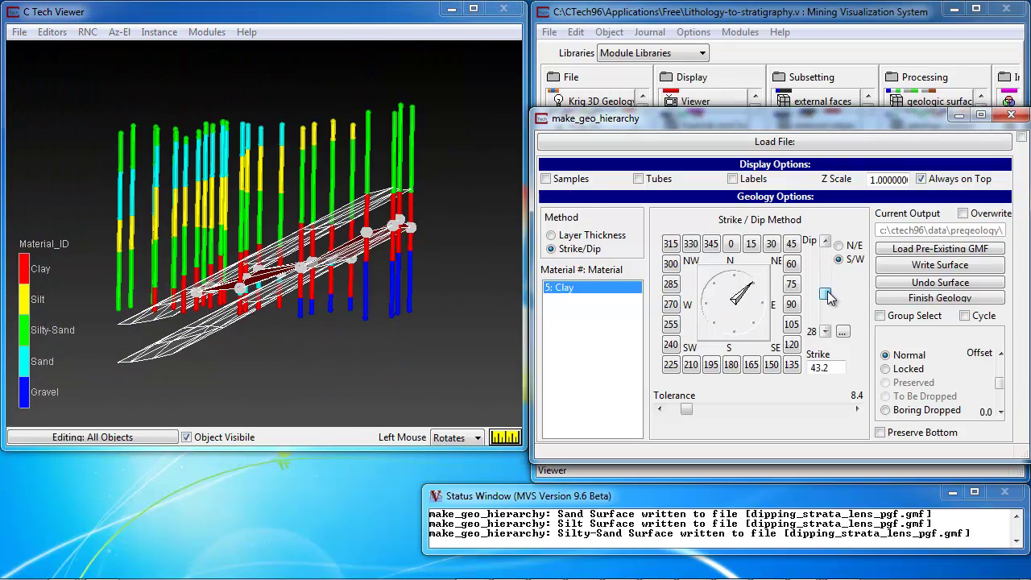
{"action": "left_click_drag", "start_coordinate": [830, 299], "coordinate": [831, 296]}
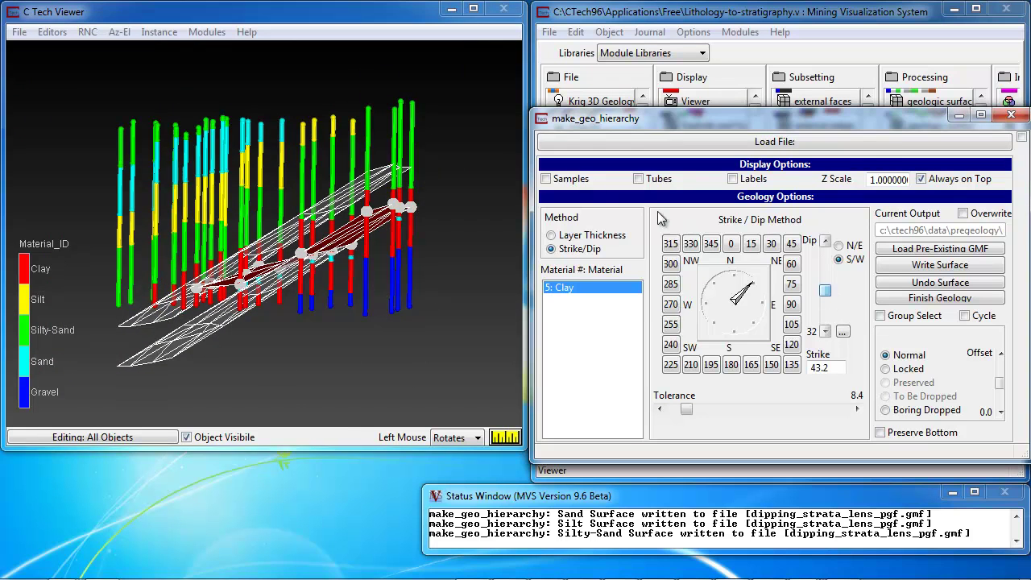
{"action": "left_click_drag", "start_coordinate": [354, 201], "coordinate": [411, 187]}
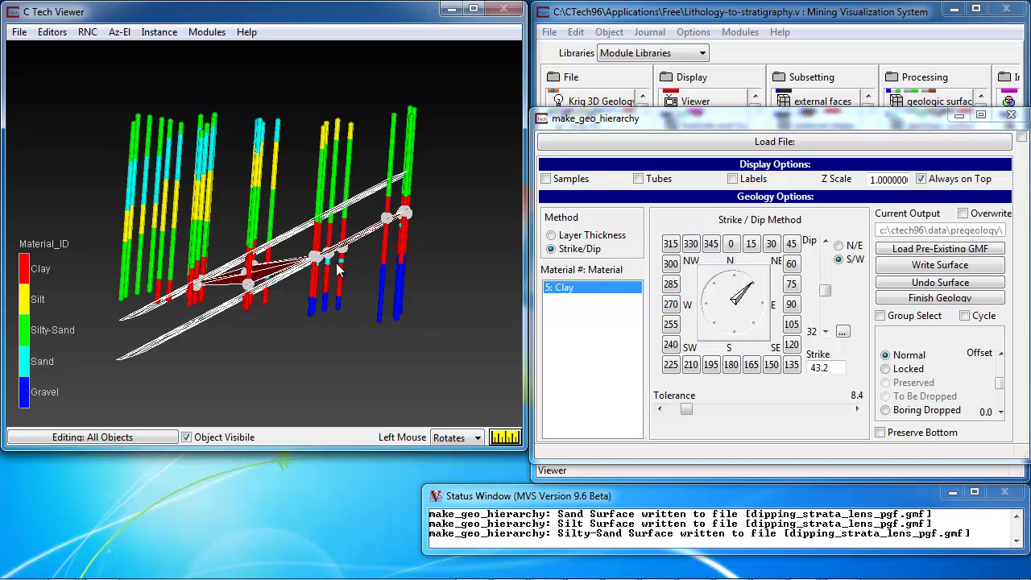
{"action": "left_click_drag", "start_coordinate": [274, 296], "coordinate": [294, 297]}
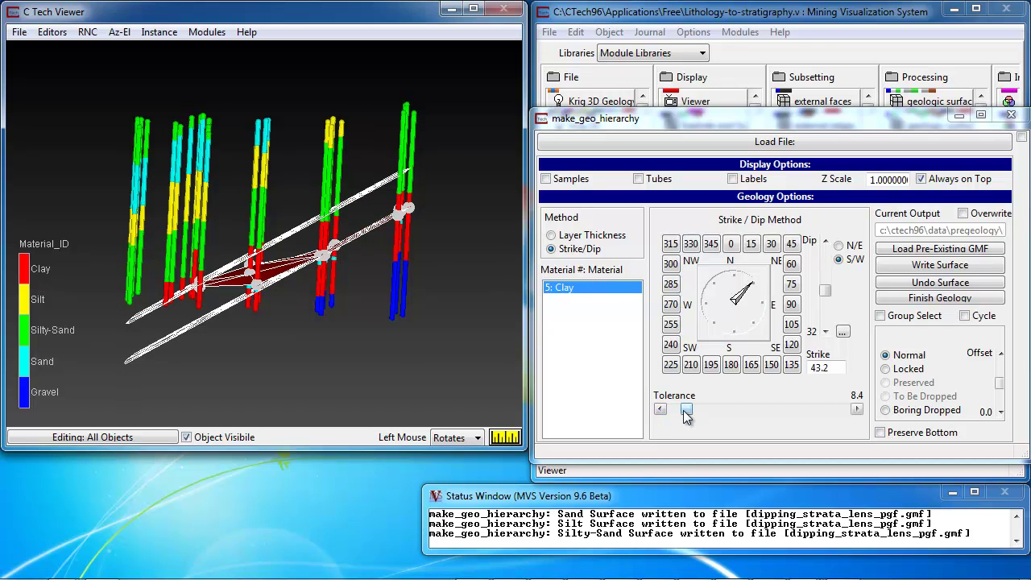
Step: Raise the Clay tolerance to 10.0 and inspect the red surface across the boreholes
{"action": "left_click_drag", "start_coordinate": [684, 410], "coordinate": [688, 412]}
{"action": "left_click_drag", "start_coordinate": [336, 167], "coordinate": [355, 234]}
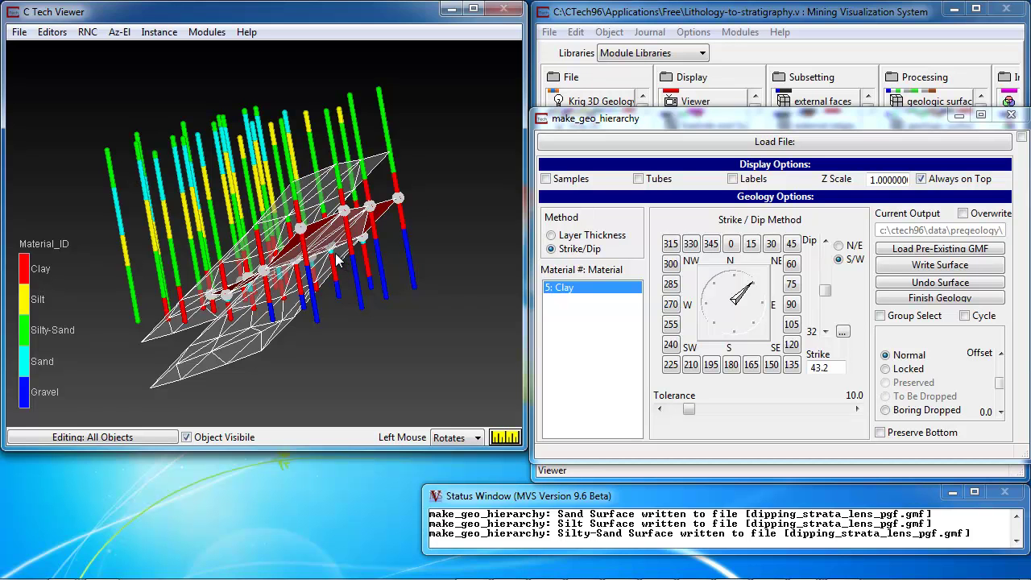
{"action": "left_click_drag", "start_coordinate": [355, 240], "coordinate": [295, 306]}
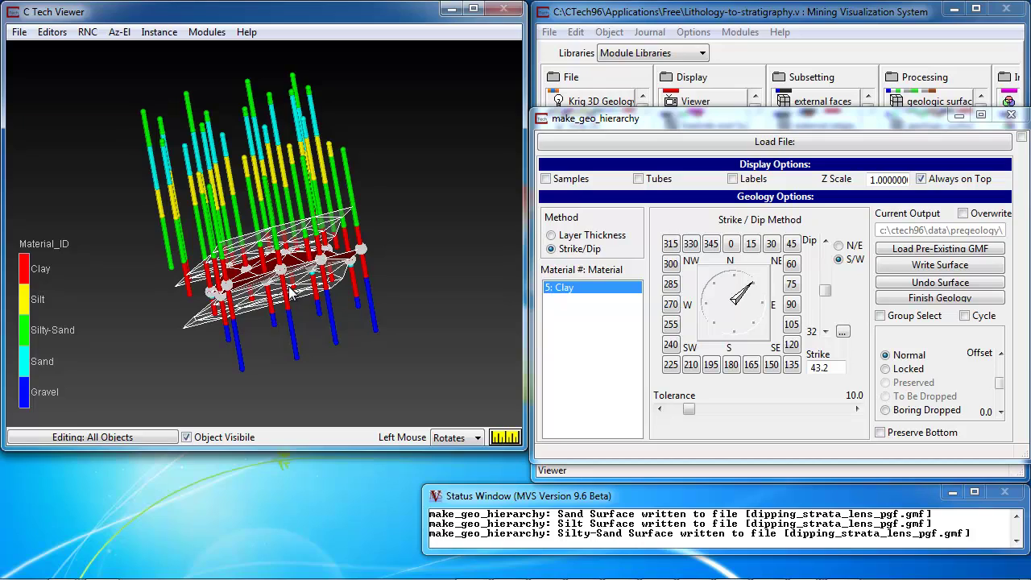
{"action": "scroll", "coordinate": [276, 298], "scroll_direction": "up", "scroll_amount": 5}
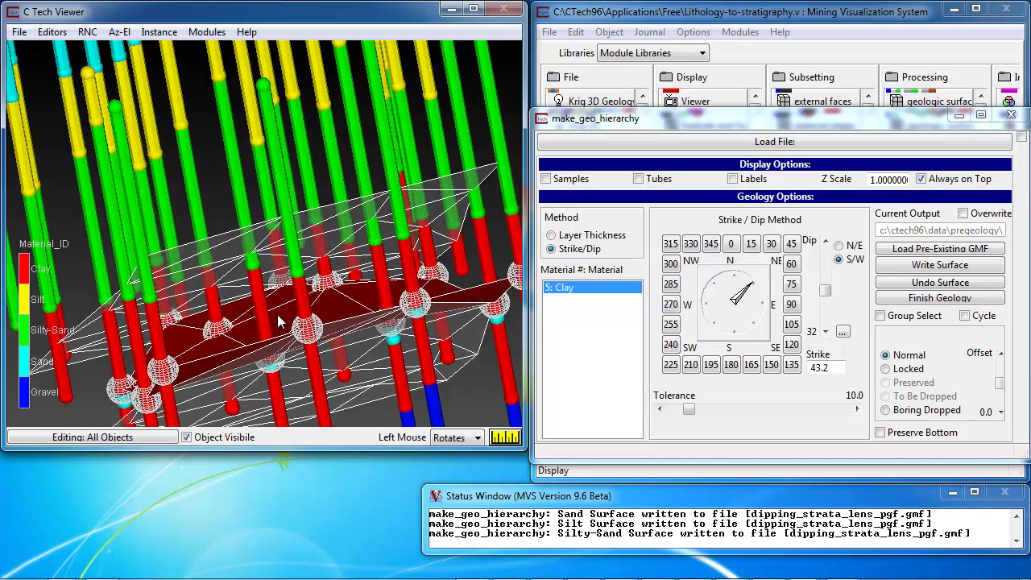
{"action": "left_click_drag", "start_coordinate": [278, 323], "coordinate": [278, 300]}
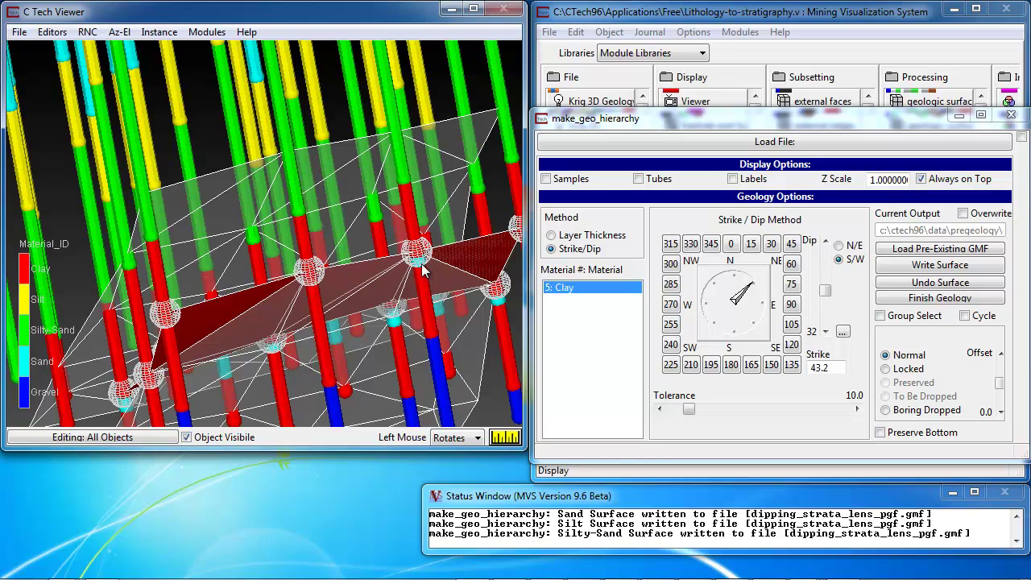
{"action": "mouse_move", "coordinate": [326, 262]}
{"action": "left_mouse_down"}
{"action": "mouse_move", "coordinate": [379, 242]}
{"action": "mouse_move", "coordinate": [333, 248]}
{"action": "left_mouse_up"}
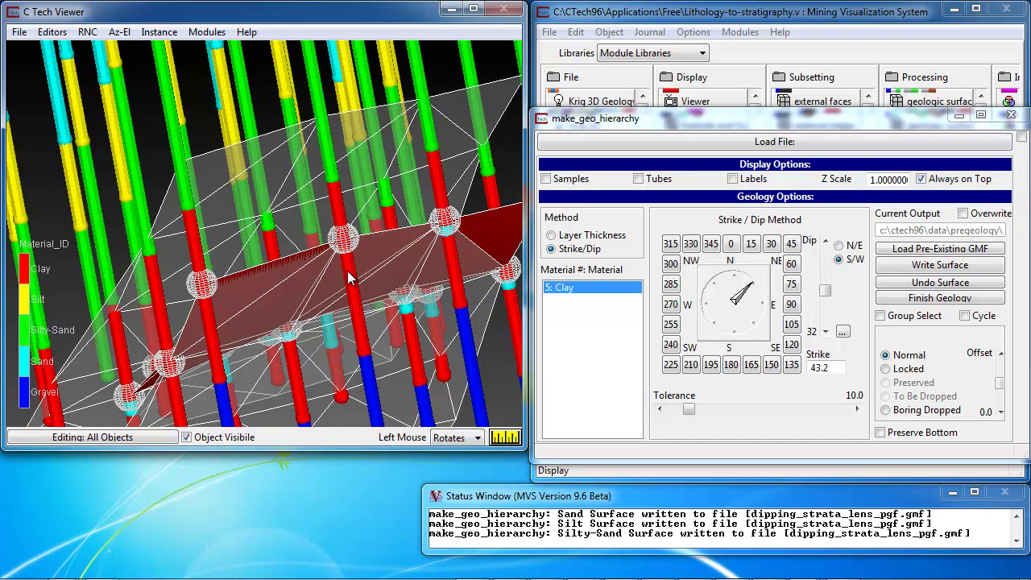
{"action": "left_click_drag", "start_coordinate": [348, 278], "coordinate": [143, 365]}
Step: Fine-tune the Clay fitting tolerance, settling at 10.5, while checking the surface
{"action": "left_click_drag", "start_coordinate": [165, 317], "coordinate": [448, 164]}
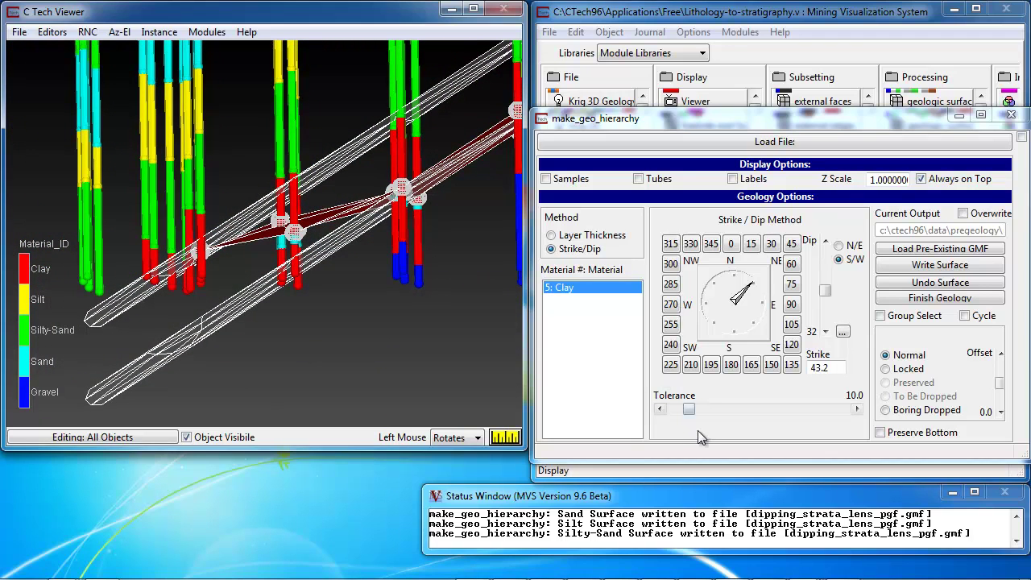
{"action": "left_click_drag", "start_coordinate": [689, 409], "coordinate": [694, 412]}
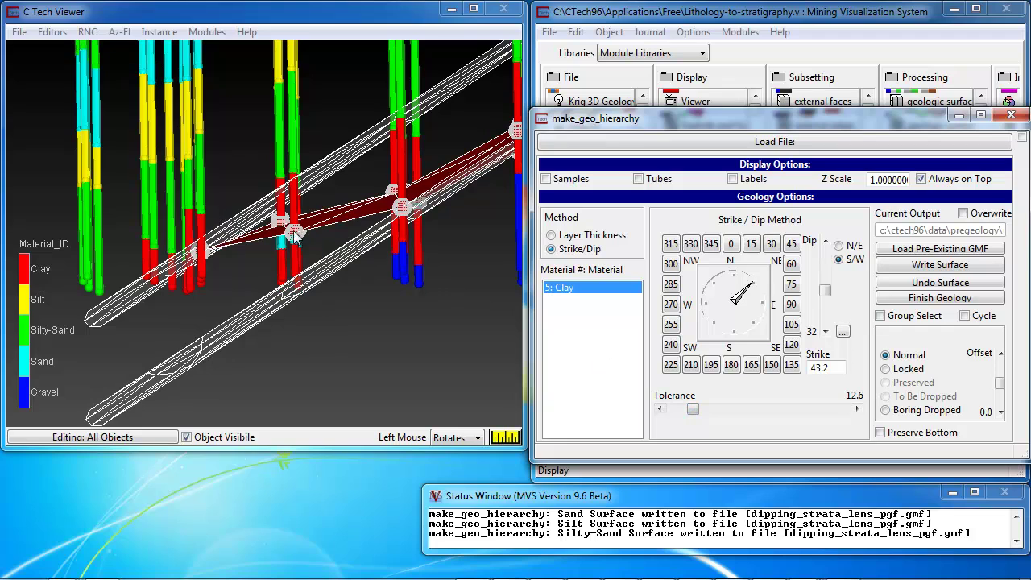
{"action": "left_click_drag", "start_coordinate": [367, 201], "coordinate": [265, 272]}
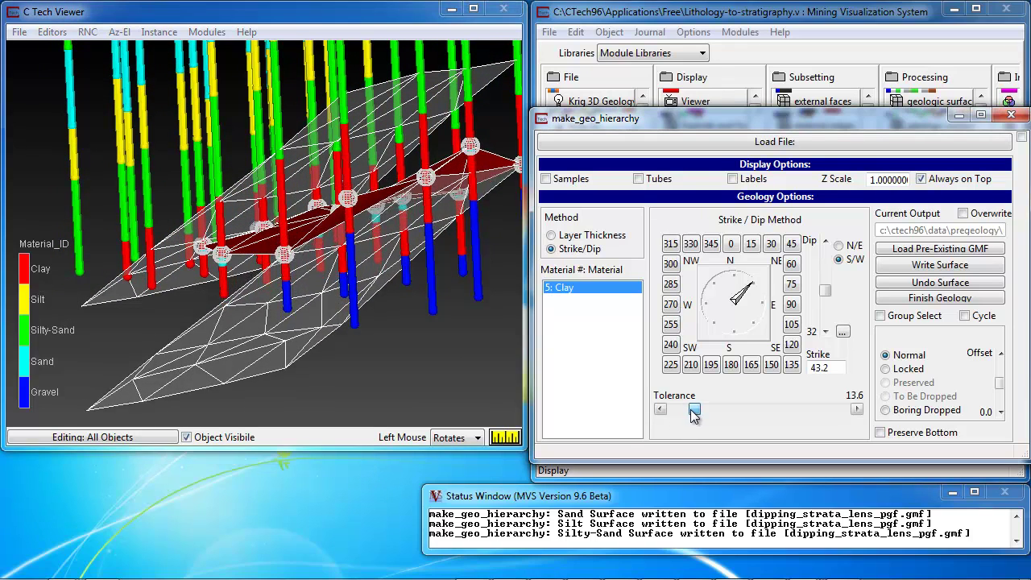
{"action": "left_click_drag", "start_coordinate": [692, 410], "coordinate": [687, 417]}
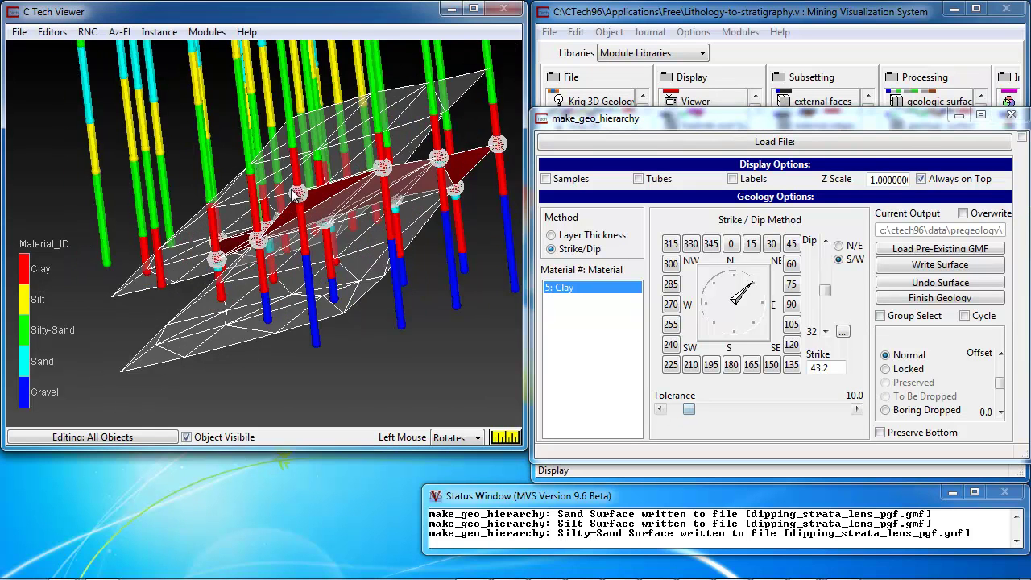
{"action": "left_click_drag", "start_coordinate": [291, 188], "coordinate": [260, 211]}
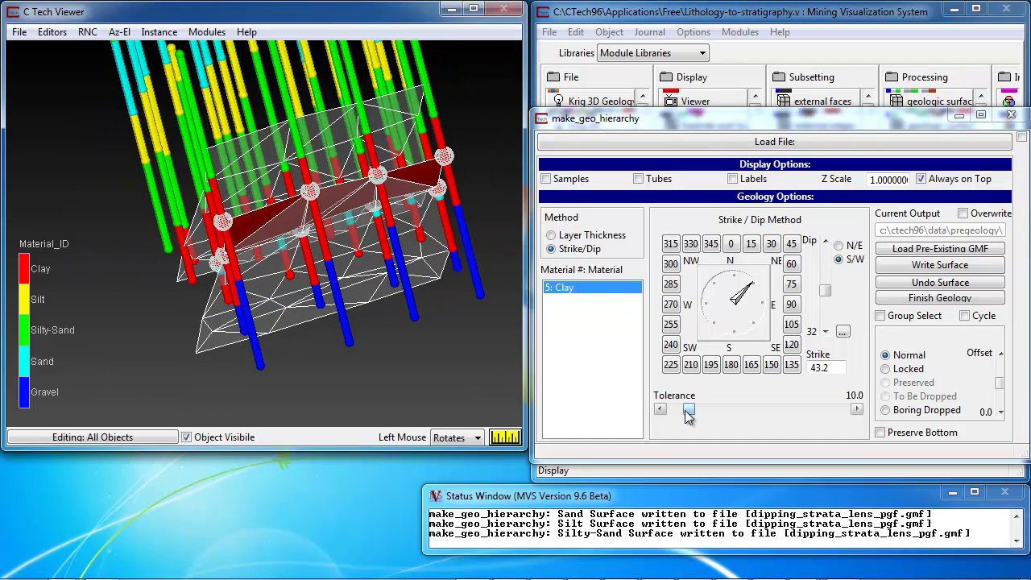
{"action": "left_click_drag", "start_coordinate": [687, 413], "coordinate": [688, 414]}
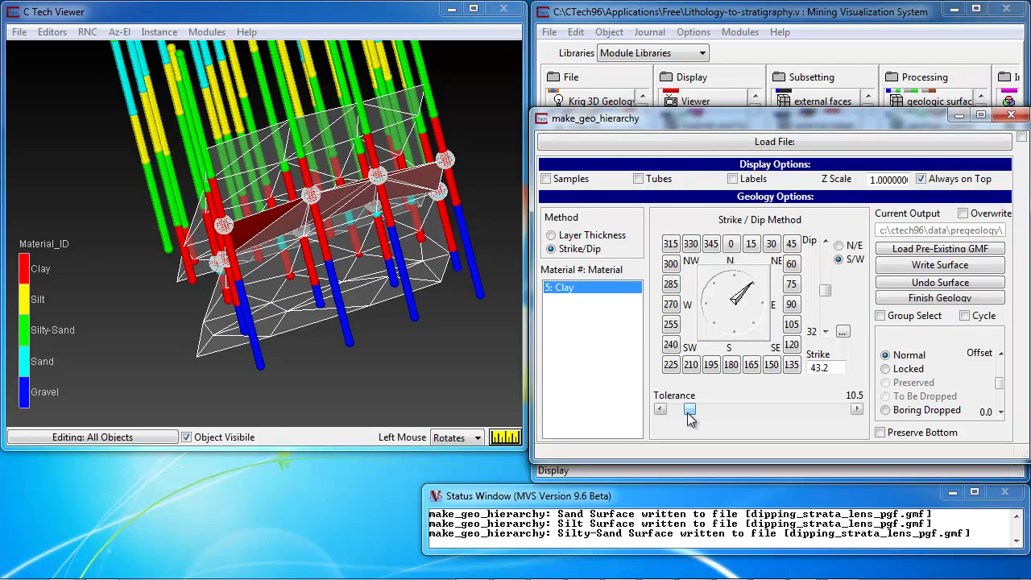
Step: Write the Clay surface to dipping_strata_lens_pgf.gmf
{"action": "left_click", "coordinate": [955, 274]}
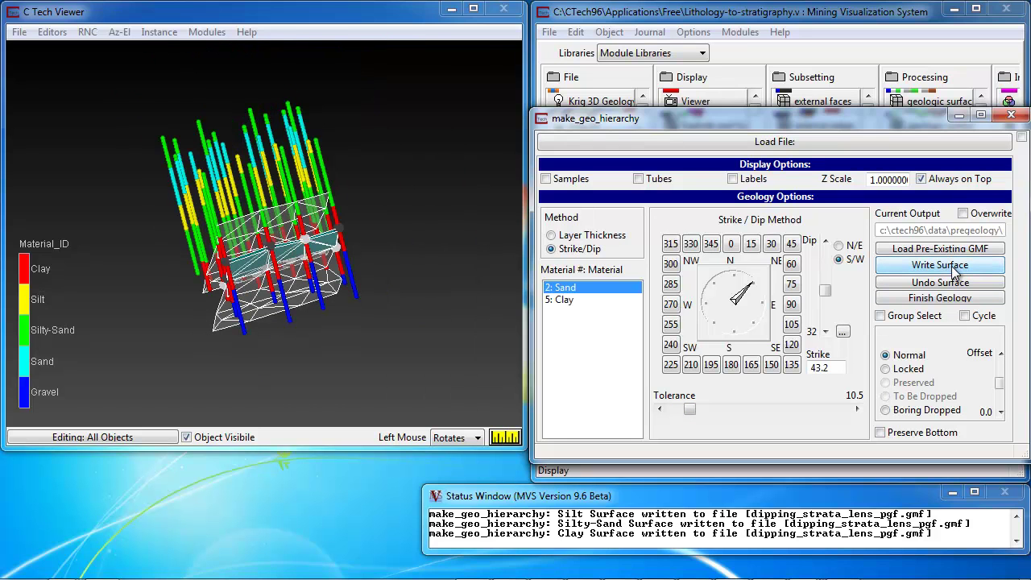
{"action": "left_click_drag", "start_coordinate": [153, 240], "coordinate": [381, 163]}
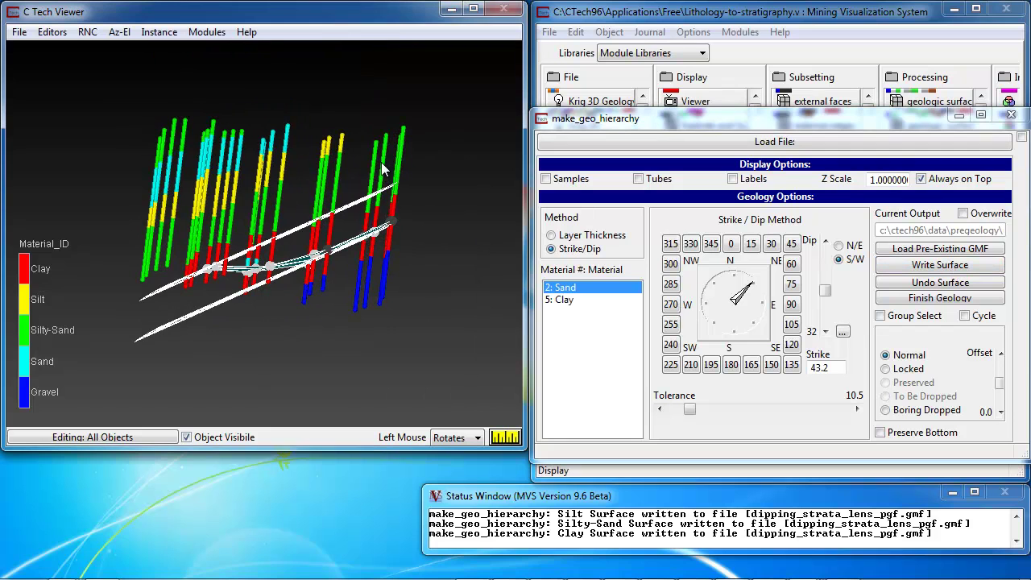
{"action": "left_click_drag", "start_coordinate": [196, 299], "coordinate": [193, 319]}
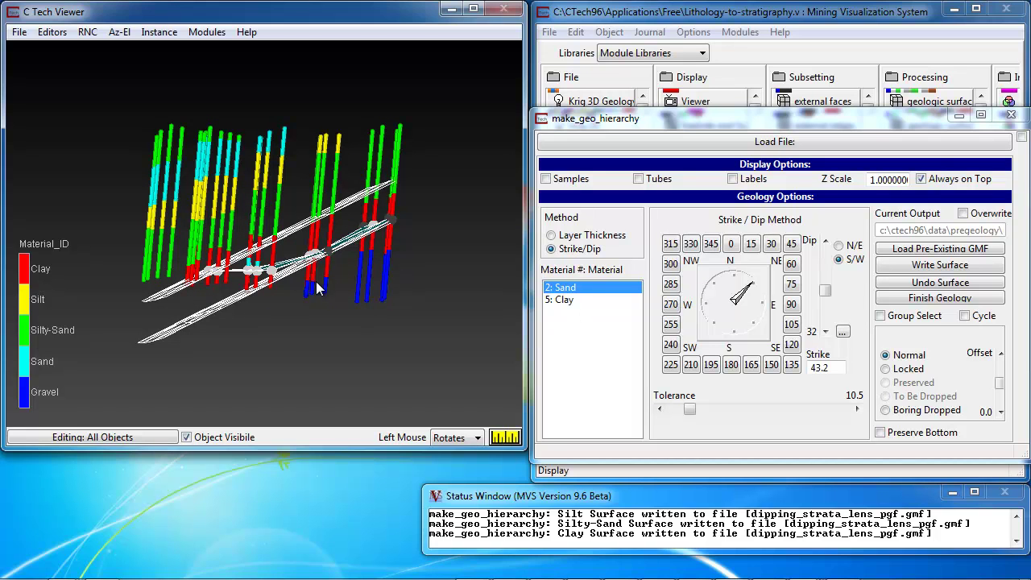
Step: Raise the Sand fitting tolerance to 12.0 and view the borings edge-on
{"action": "left_click_drag", "start_coordinate": [398, 171], "coordinate": [270, 198]}
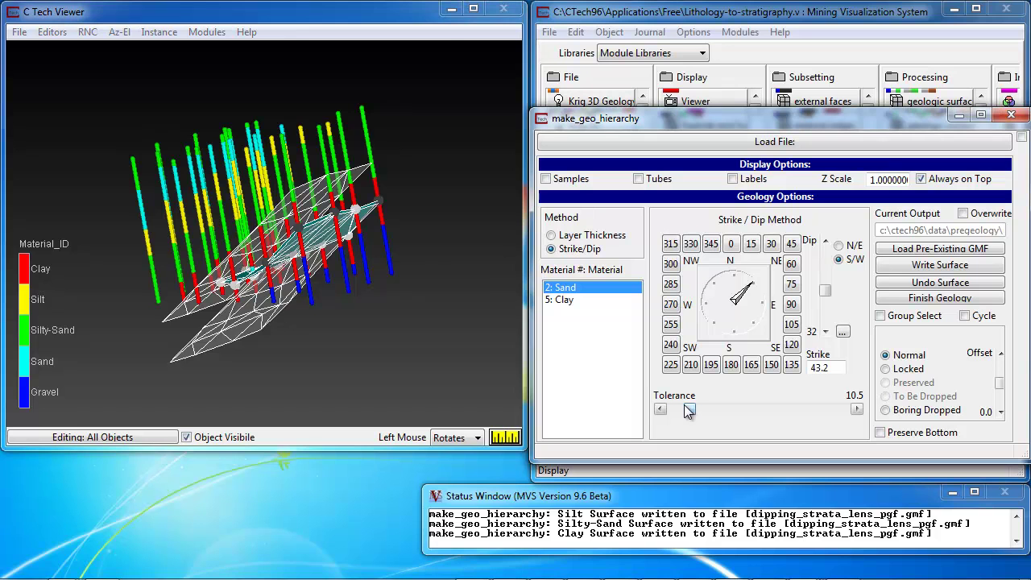
{"action": "mouse_move", "coordinate": [683, 404]}
{"action": "left_mouse_down"}
{"action": "mouse_move", "coordinate": [701, 412]}
{"action": "mouse_move", "coordinate": [691, 410]}
{"action": "left_mouse_up"}
{"action": "left_click_drag", "start_coordinate": [337, 244], "coordinate": [377, 243]}
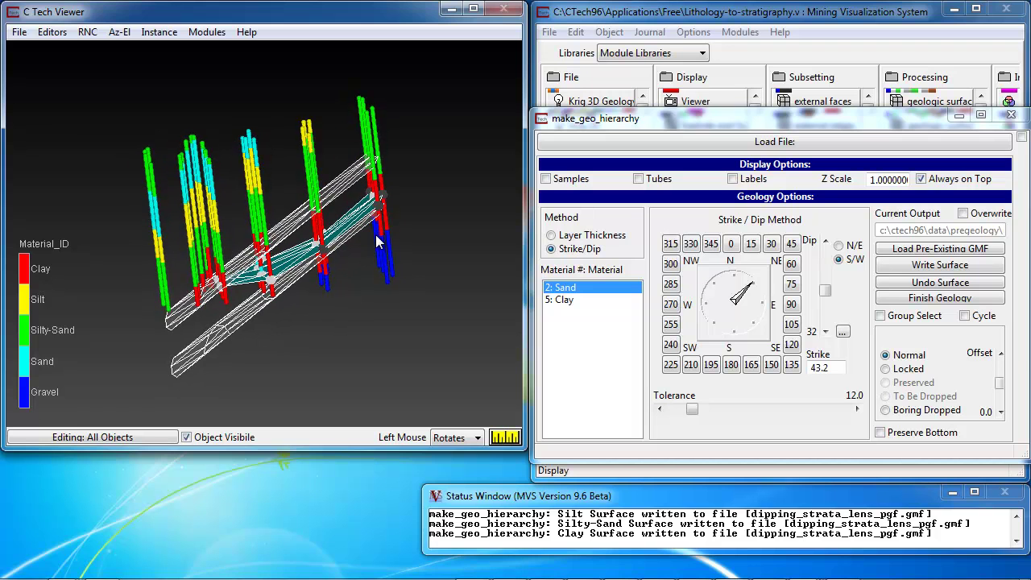
Step: Write the Sand surface to dipping_strata_lens_pgf.gmf and inspect the remaining Clay surface
{"action": "left_click", "coordinate": [984, 267]}
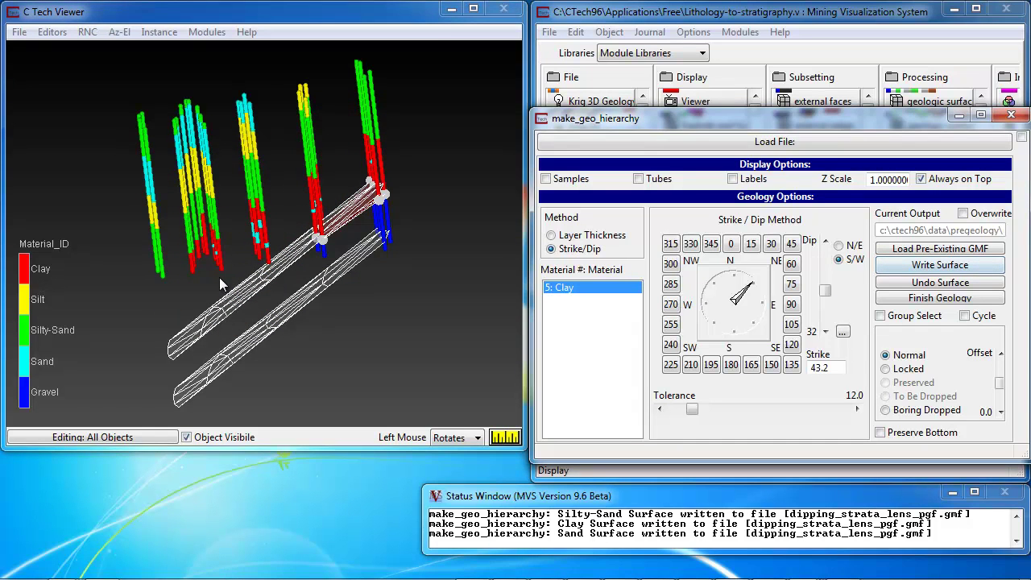
{"action": "mouse_move", "coordinate": [207, 278]}
{"action": "left_mouse_down"}
{"action": "mouse_move", "coordinate": [160, 273]}
{"action": "mouse_move", "coordinate": [208, 266]}
{"action": "left_mouse_up"}
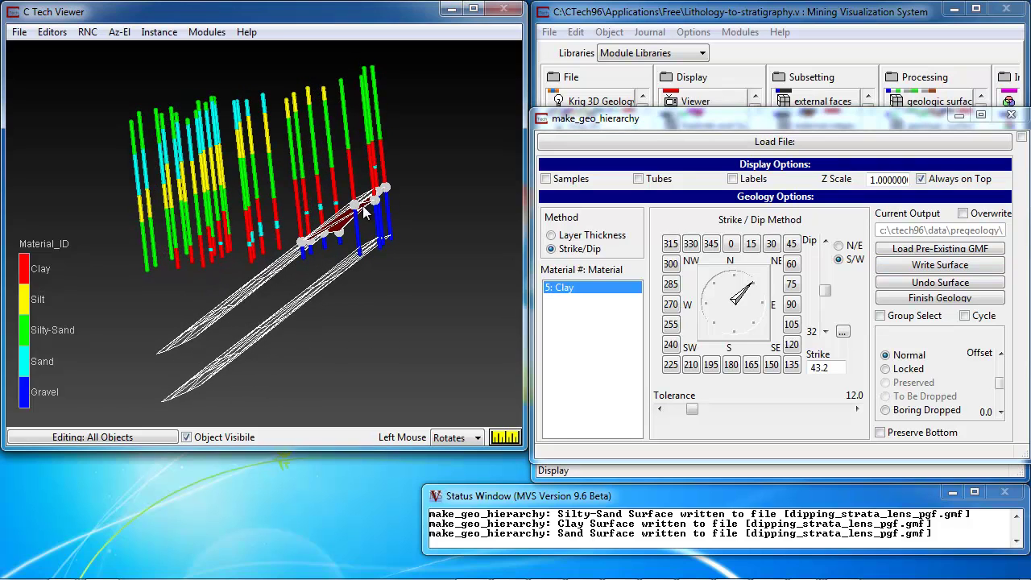
{"action": "left_click_drag", "start_coordinate": [304, 248], "coordinate": [376, 225]}
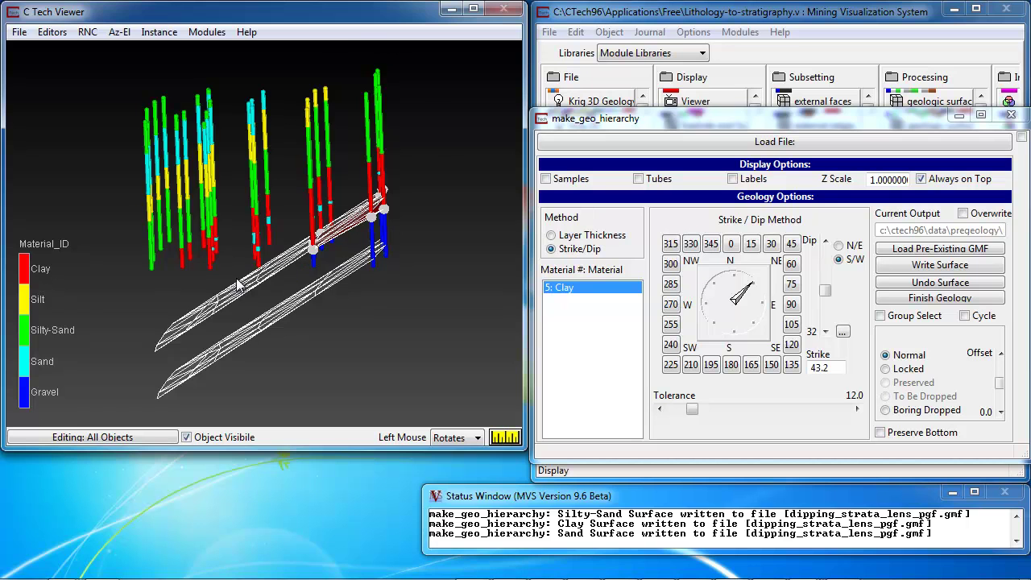
{"action": "mouse_move", "coordinate": [237, 286]}
{"action": "left_mouse_down"}
{"action": "mouse_move", "coordinate": [239, 247]}
{"action": "mouse_move", "coordinate": [230, 270]}
{"action": "left_mouse_up"}
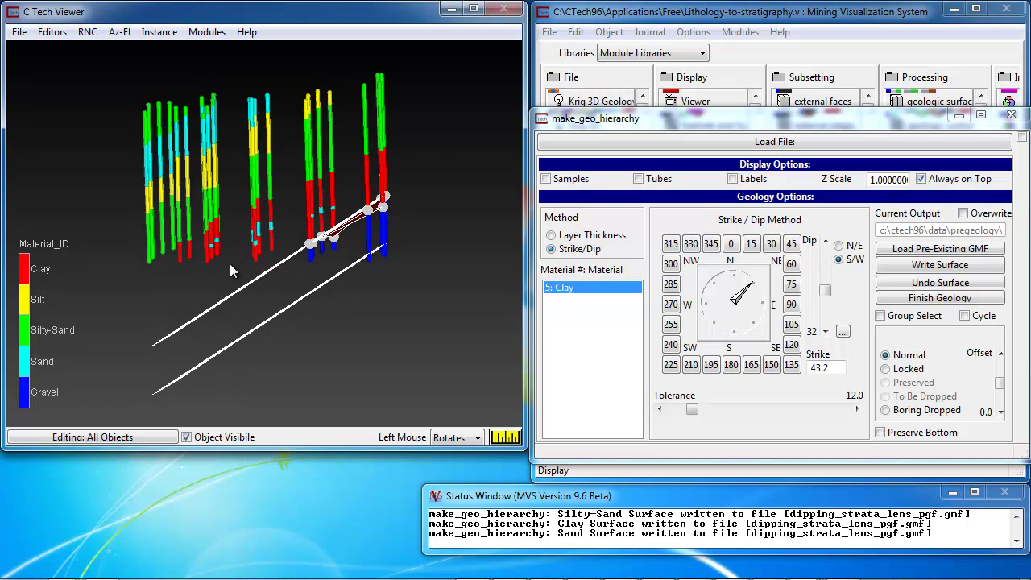
Step: Write the lower Clay surface, then set the Gravel tolerance to 11.5 and inspect it
{"action": "left_click", "coordinate": [934, 265]}
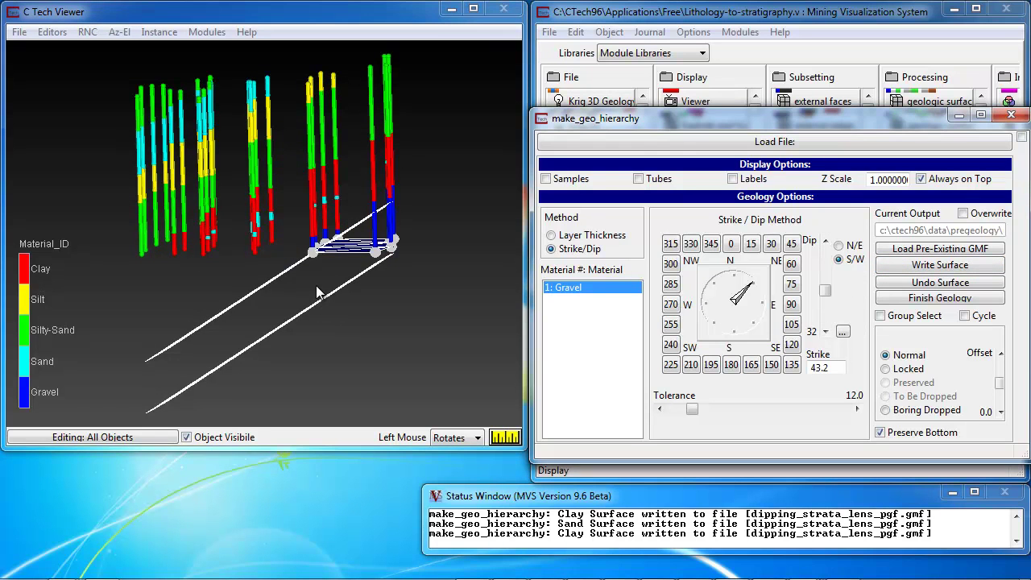
{"action": "left_click_drag", "start_coordinate": [318, 292], "coordinate": [334, 260]}
{"action": "mouse_move", "coordinate": [691, 409]}
{"action": "left_mouse_down"}
{"action": "mouse_move", "coordinate": [701, 413]}
{"action": "mouse_move", "coordinate": [691, 411]}
{"action": "left_mouse_up"}
{"action": "left_click_drag", "start_coordinate": [295, 268], "coordinate": [300, 305]}
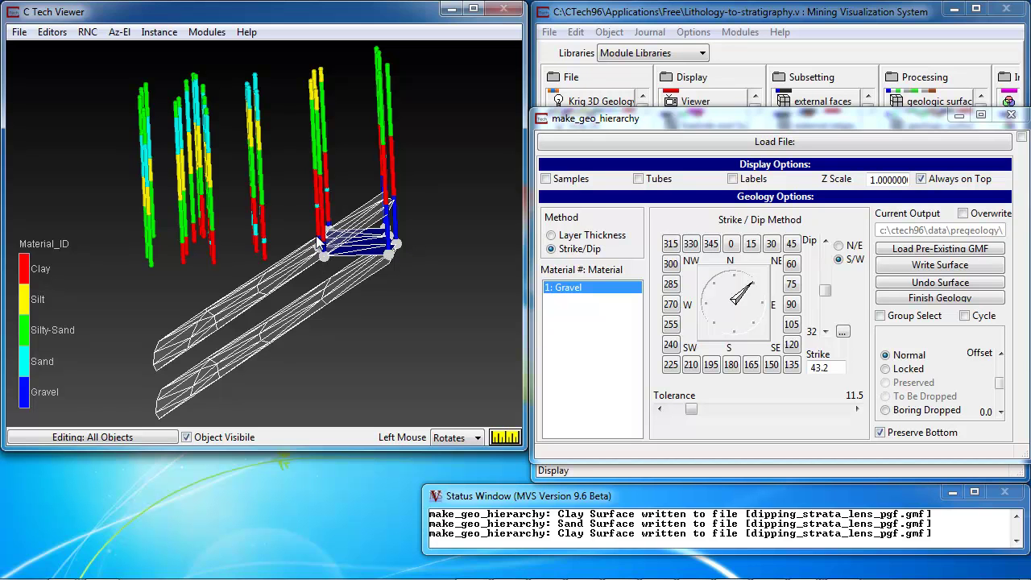
{"action": "left_click_drag", "start_coordinate": [339, 246], "coordinate": [315, 262]}
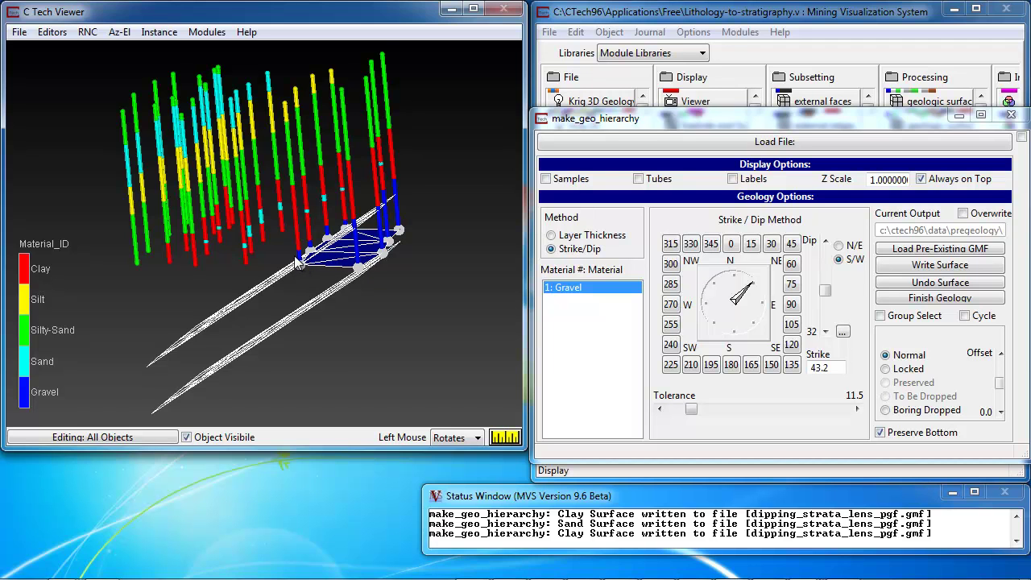
{"action": "mouse_move", "coordinate": [294, 255]}
{"action": "left_mouse_down"}
{"action": "mouse_move", "coordinate": [297, 241]}
{"action": "mouse_move", "coordinate": [310, 245]}
{"action": "left_mouse_up"}
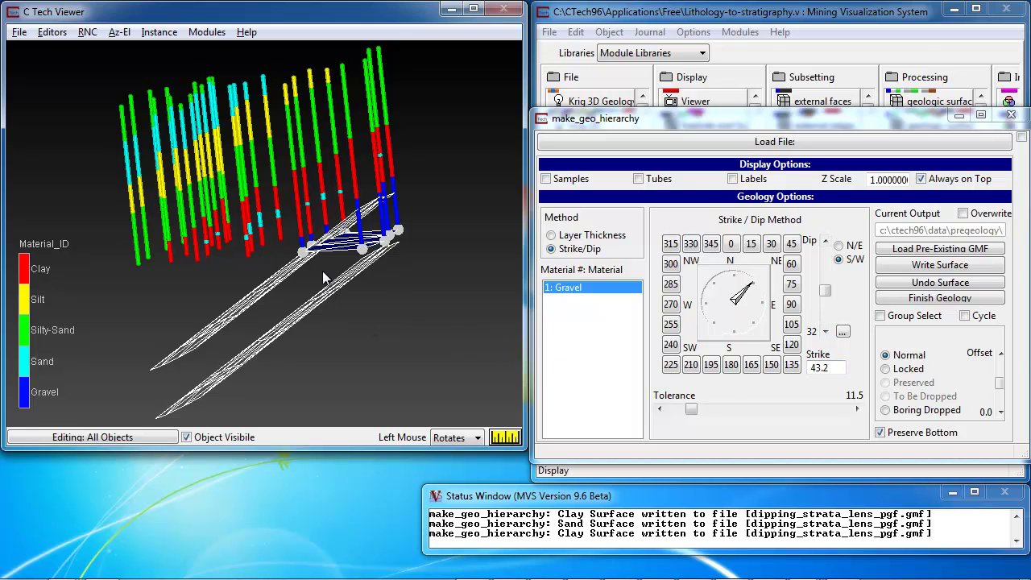
Step: Mark borings H and H3 as dropped from the Gravel fit and check the adjusted planes
{"action": "left_click", "coordinate": [304, 255], "text": "ctrl"}
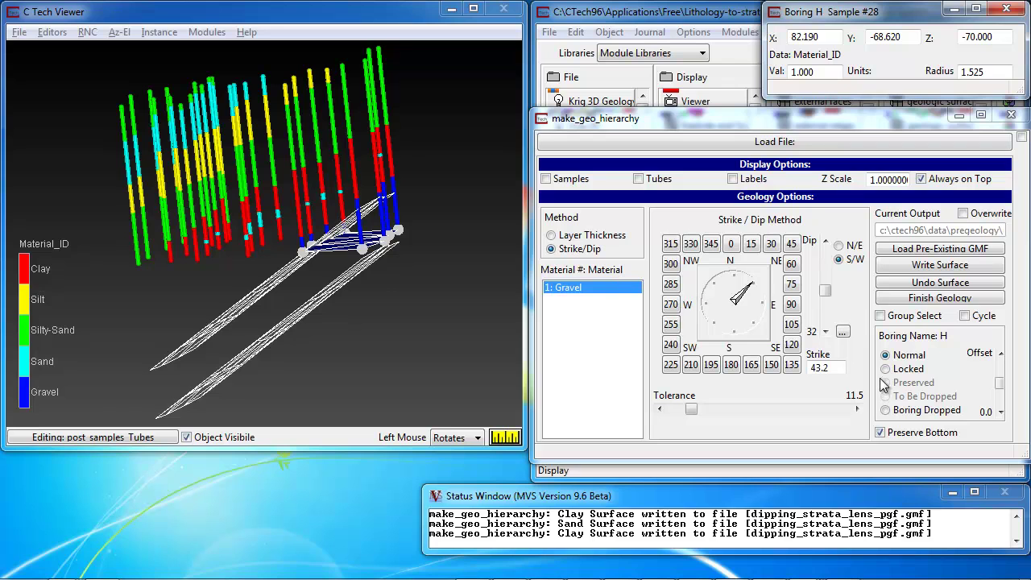
{"action": "left_click", "coordinate": [885, 411]}
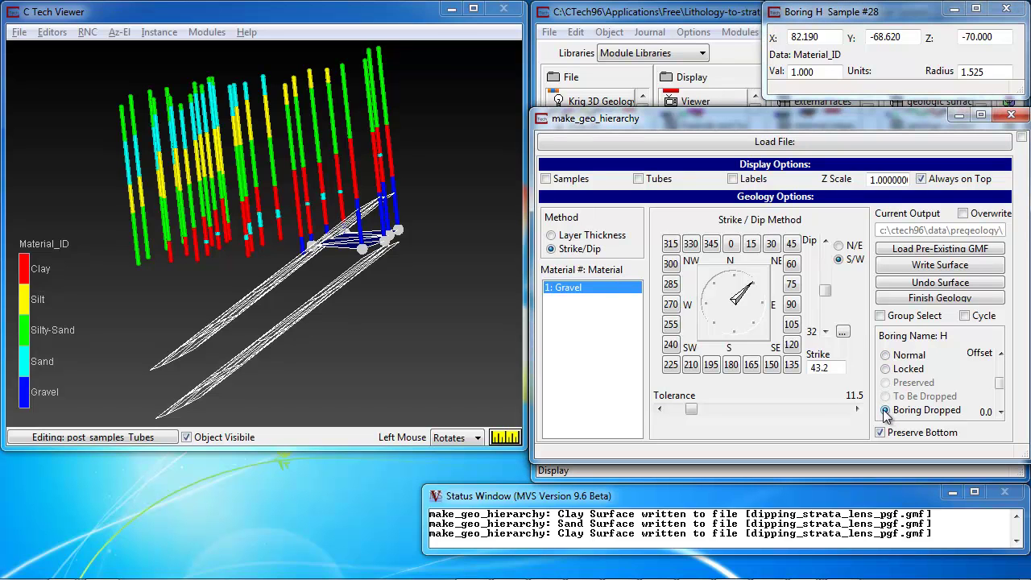
{"action": "left_click", "coordinate": [311, 246], "text": "ctrl"}
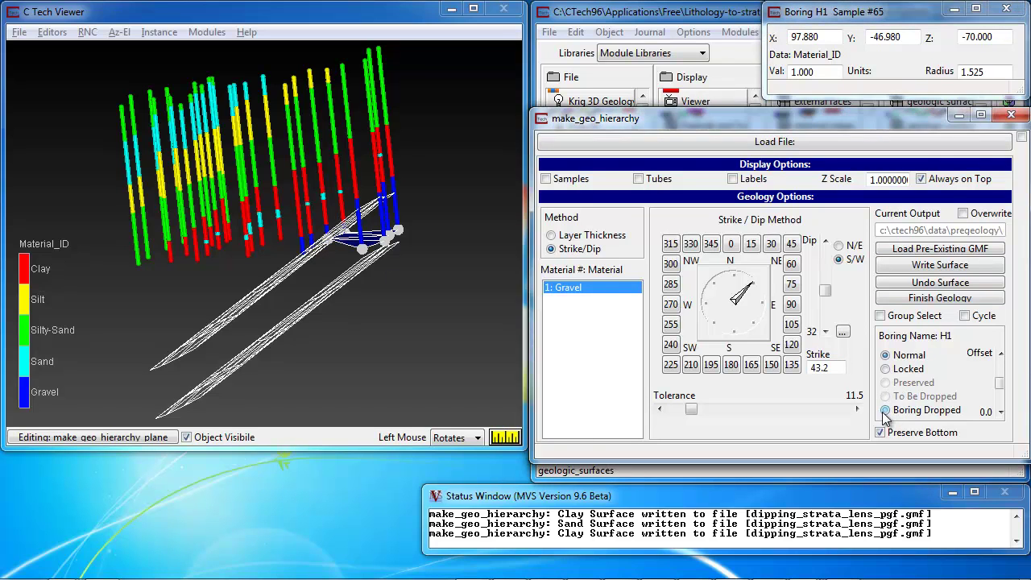
{"action": "left_click", "coordinate": [332, 246], "text": "ctrl"}
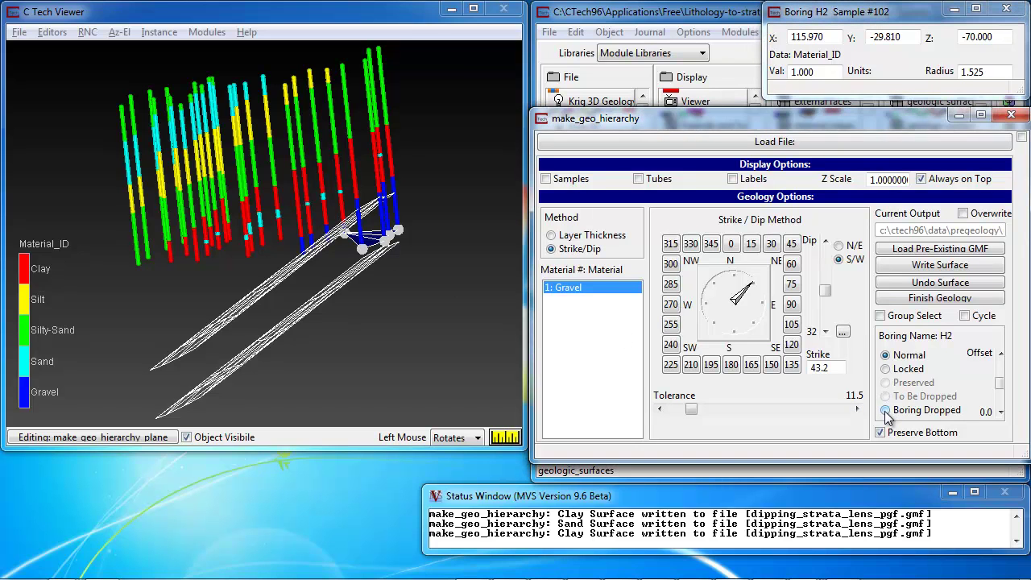
{"action": "left_click", "coordinate": [348, 234], "text": "ctrl"}
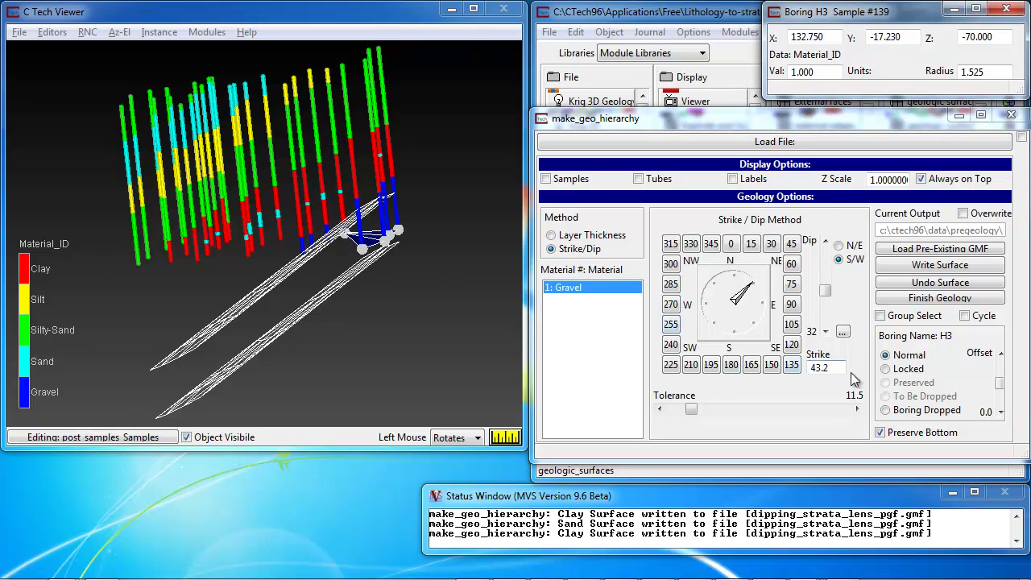
{"action": "left_click", "coordinate": [885, 410]}
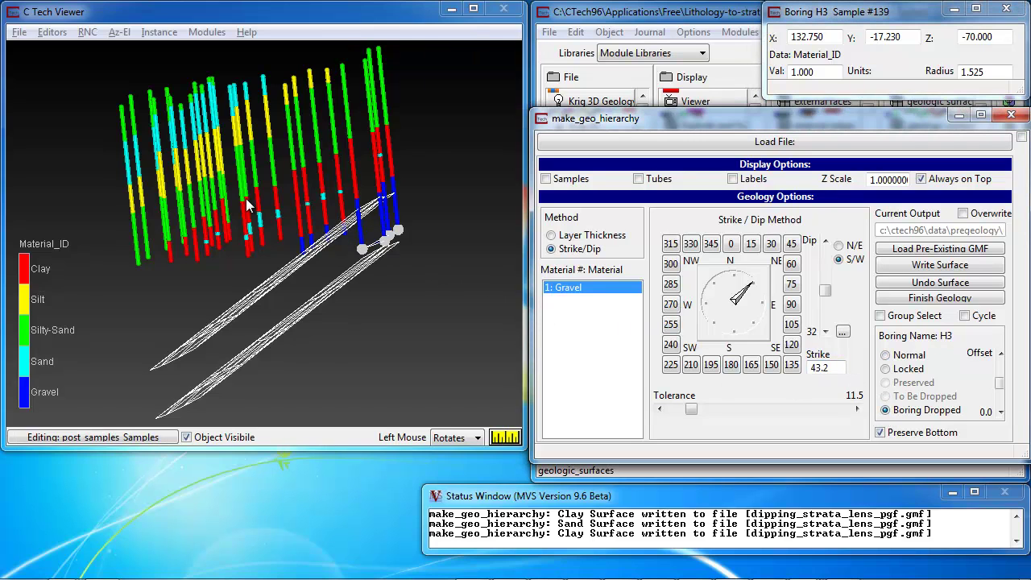
{"action": "left_click_drag", "start_coordinate": [245, 198], "coordinate": [290, 209]}
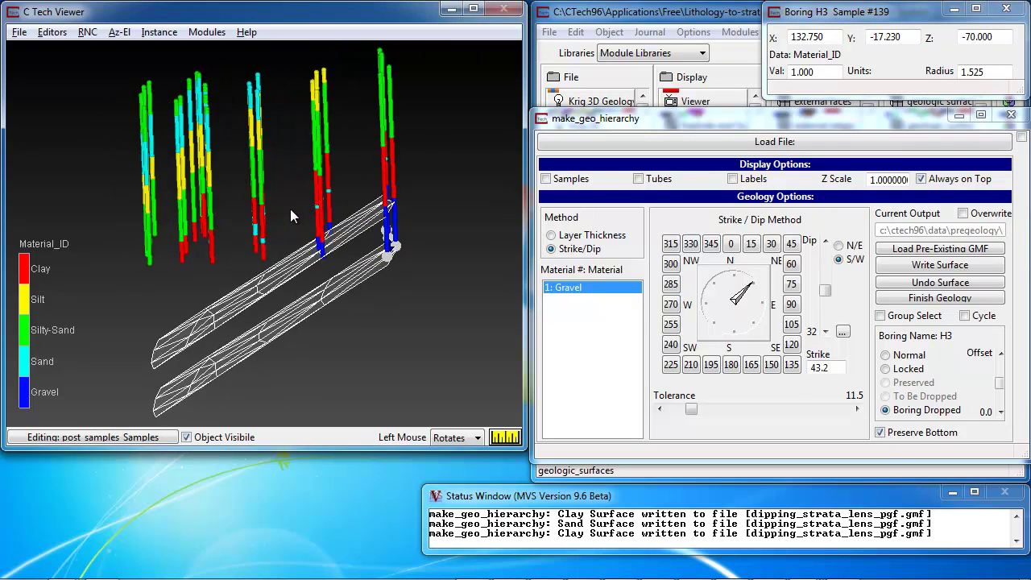
{"action": "left_click_drag", "start_coordinate": [130, 198], "coordinate": [146, 189]}
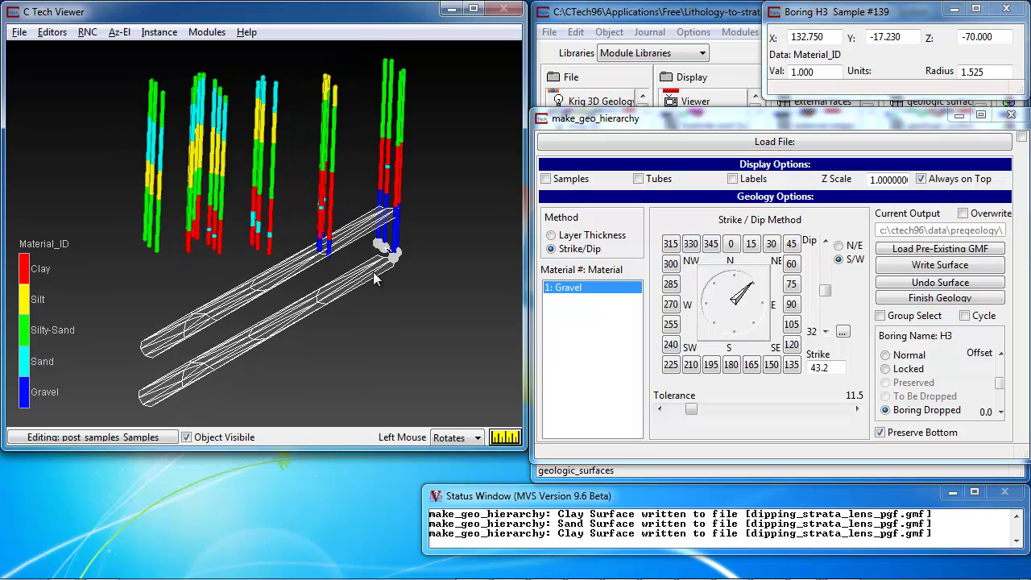
{"action": "left_click_drag", "start_coordinate": [376, 270], "coordinate": [321, 257]}
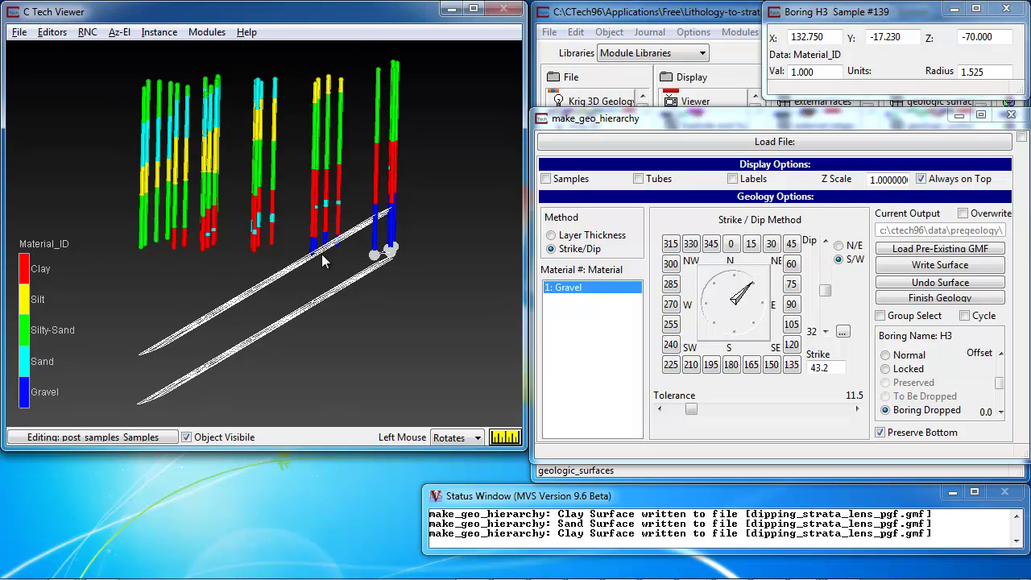
Step: Write the Gravel surface, producing dipping_strata_lens_pgf.geo
{"action": "left_click", "coordinate": [974, 267]}
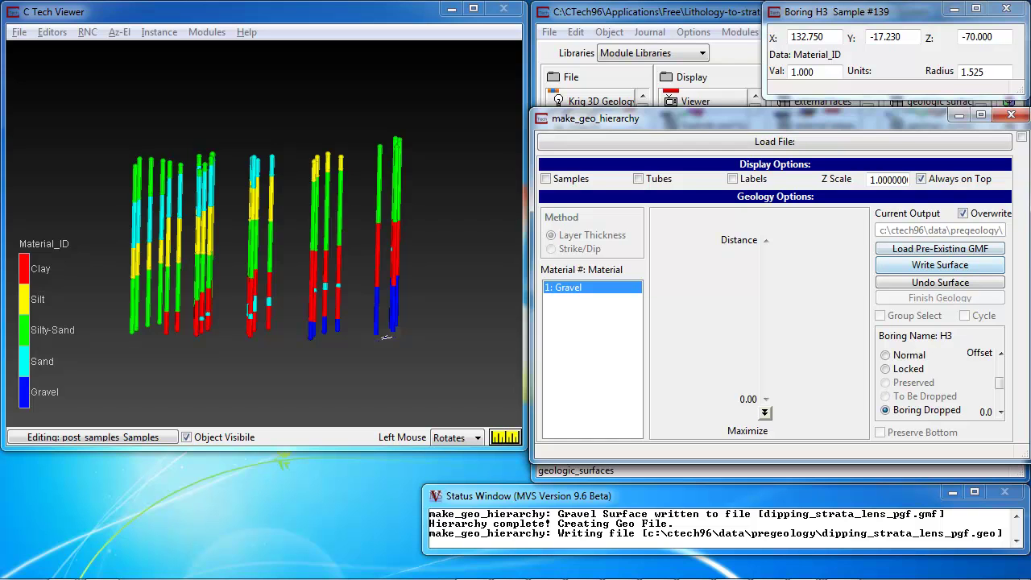
{"action": "left_click_drag", "start_coordinate": [386, 337], "coordinate": [389, 336]}
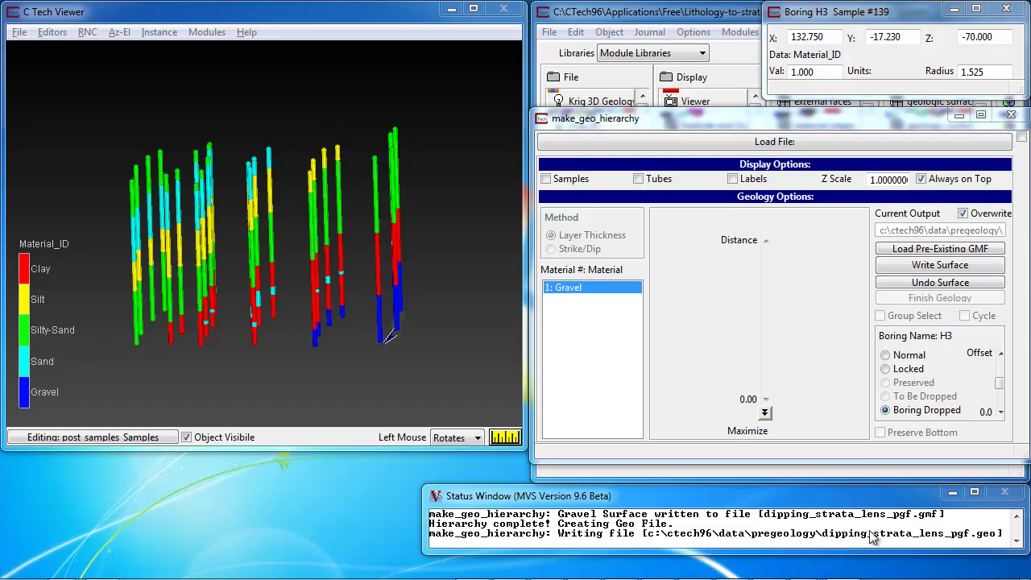
Step: In the pregeology folder, select dipping_strata_lens_pgf.gmf and dipping_strata_lens_pgf.geo beside dipping_strata_lens.pgf
{"action": "mouse_move", "coordinate": [370, 577]}
{"action": "left_click", "coordinate": [101, 574]}
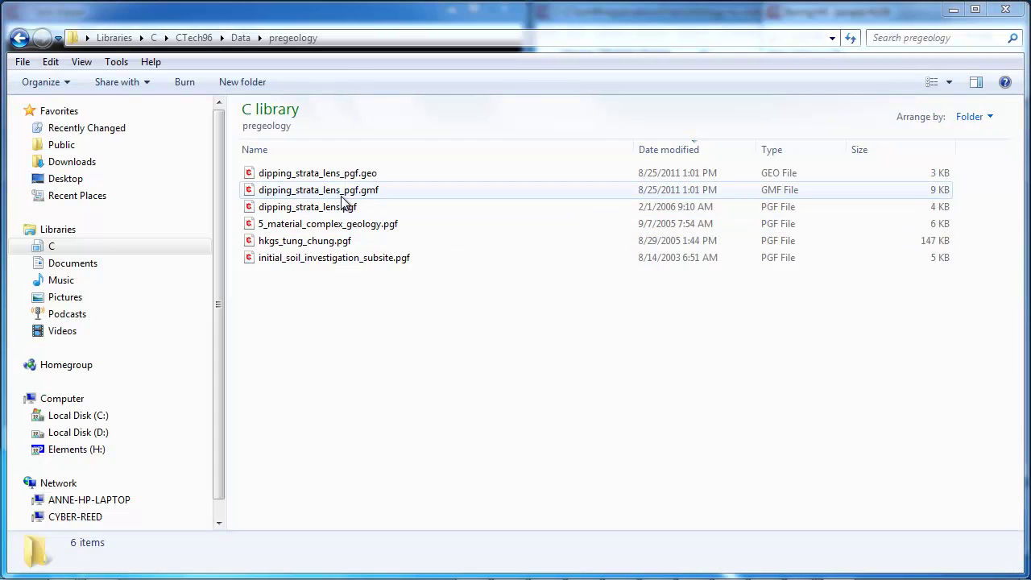
{"action": "left_click", "coordinate": [348, 206]}
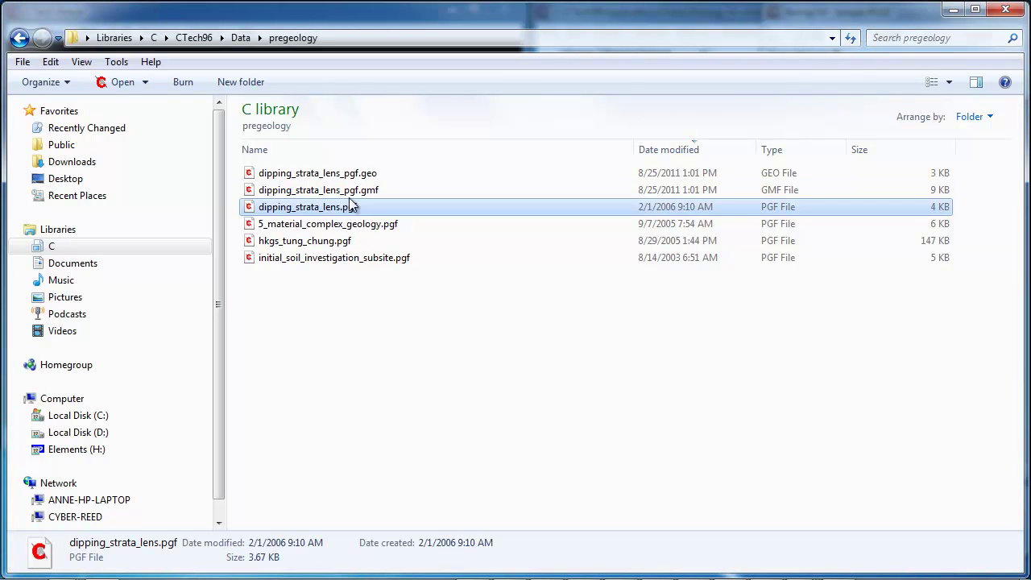
{"action": "left_click", "coordinate": [354, 188]}
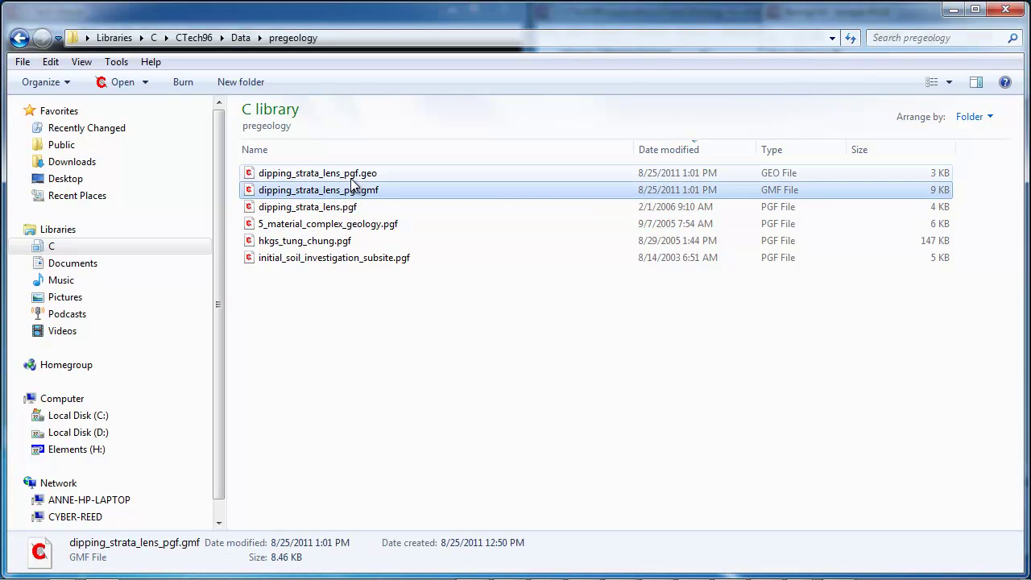
{"action": "left_click", "coordinate": [350, 175], "text": "ctrl"}
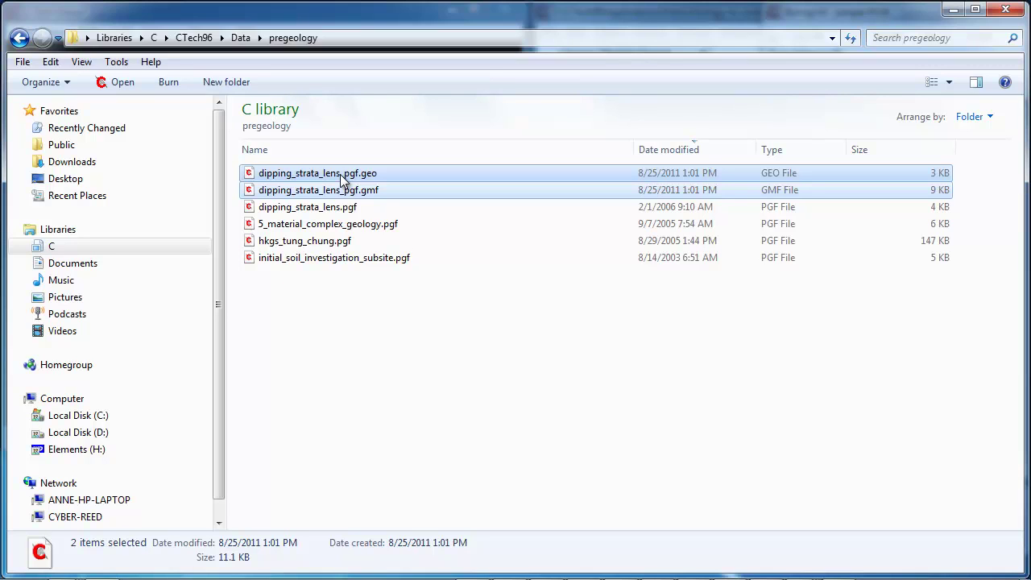
Step: Open dipping_strata_lens_pgf.geo in ConTEXT to view its Silty-Sand, Sand, Silt, Clay and Gravel borehole elevations
{"action": "double_click", "coordinate": [342, 176]}
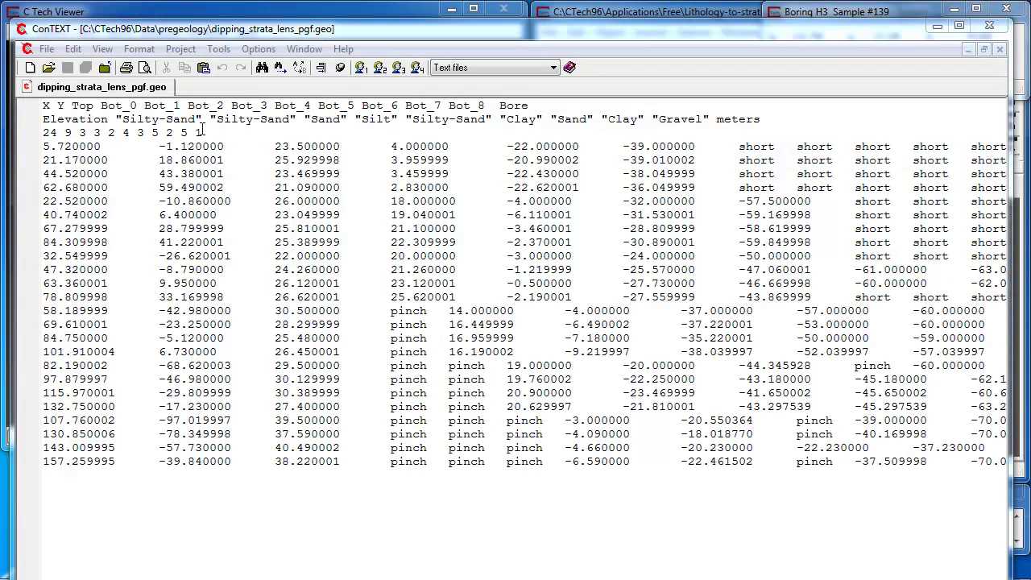